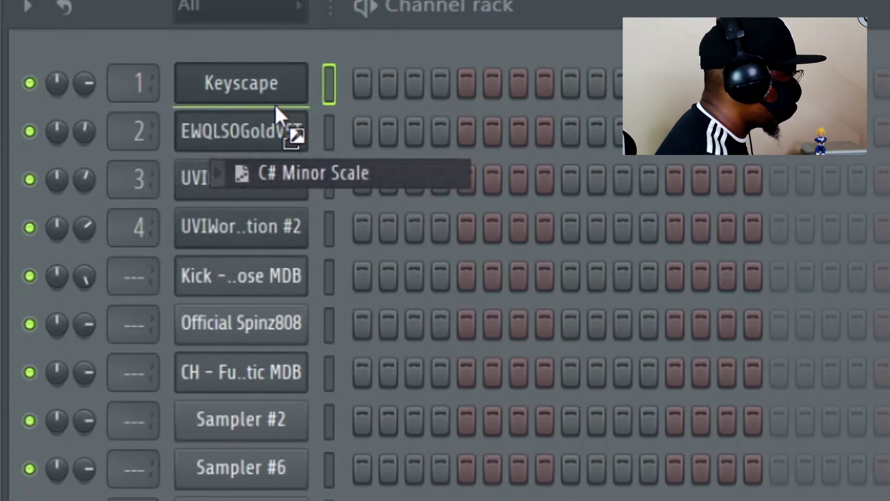
Step: Add the C# Minor Scale preset to the channel rack below Keyscape and open Keyscape's empty piano roll
{"action": "left_click", "coordinate": [397, 133]}
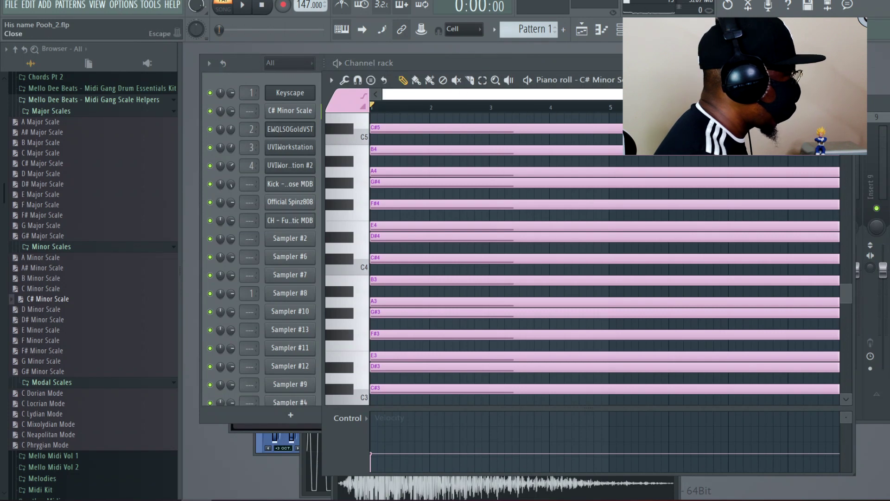
{"action": "left_click", "coordinate": [297, 100]}
{"action": "right_click", "coordinate": [297, 99]}
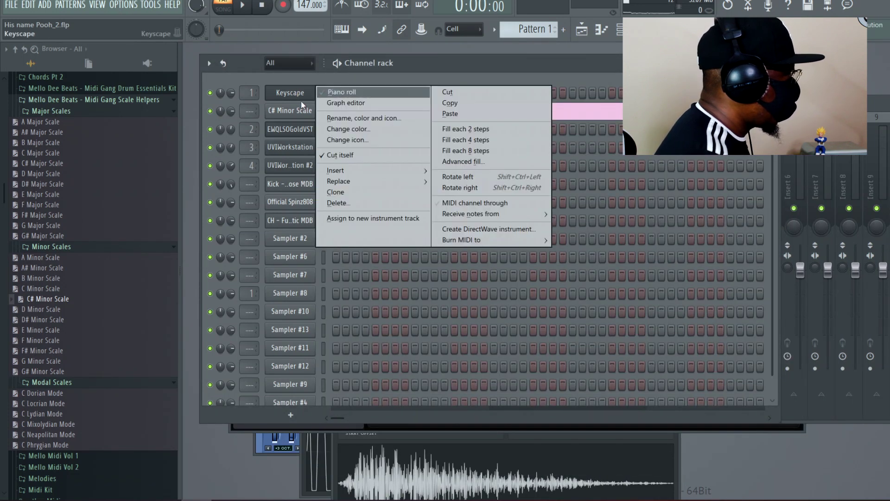
{"action": "left_click", "coordinate": [295, 94]}
{"action": "left_click", "coordinate": [301, 92]}
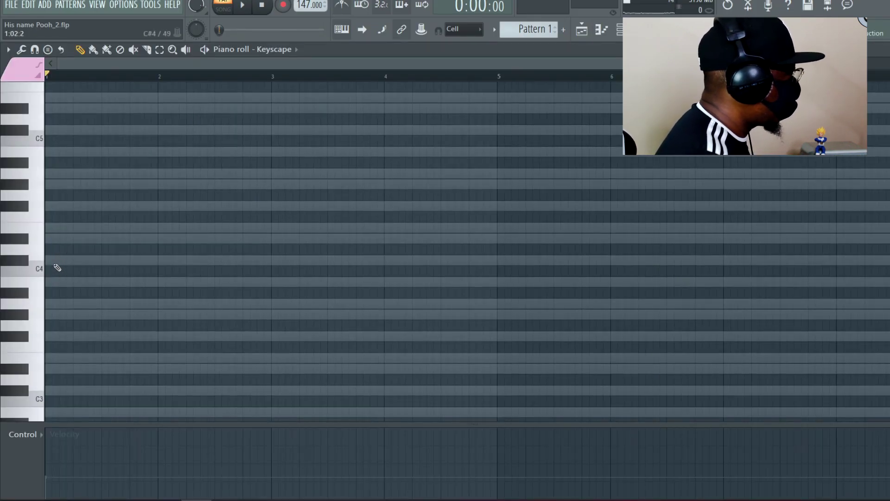
Step: Draw a C#4 note at the start of bar 1 and lengthen it to one bar plus four steps
{"action": "left_click", "coordinate": [56, 260]}
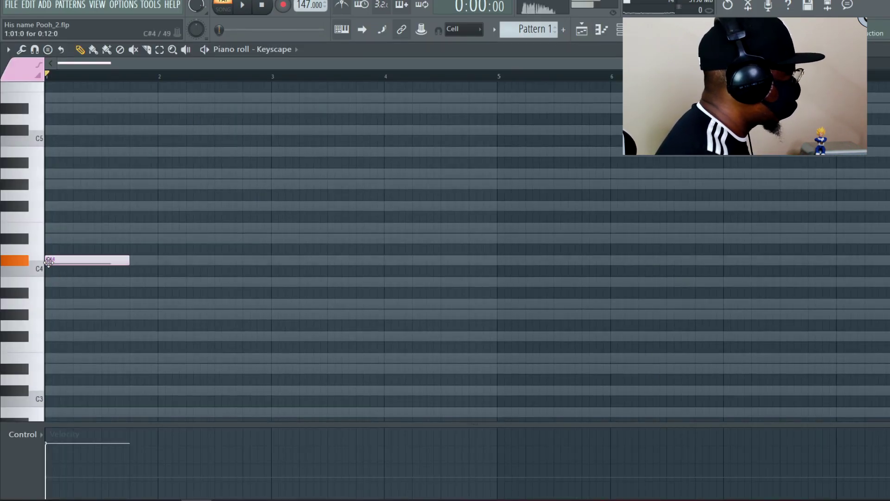
{"action": "left_click", "coordinate": [77, 261]}
{"action": "left_click_drag", "start_coordinate": [136, 261], "coordinate": [194, 269]}
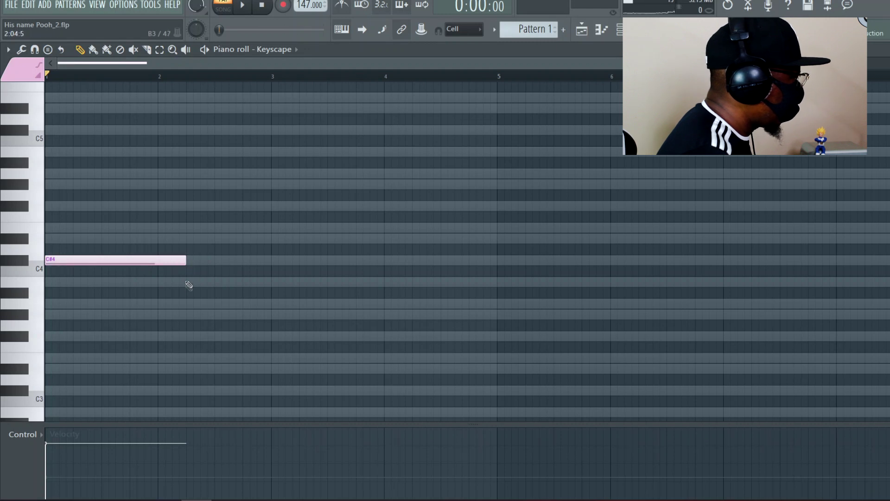
Step: Add an A3 note directly after the C#4, shorten it to end at bar 3, and play the pattern
{"action": "left_click", "coordinate": [189, 282]}
{"action": "right_click", "coordinate": [189, 283]}
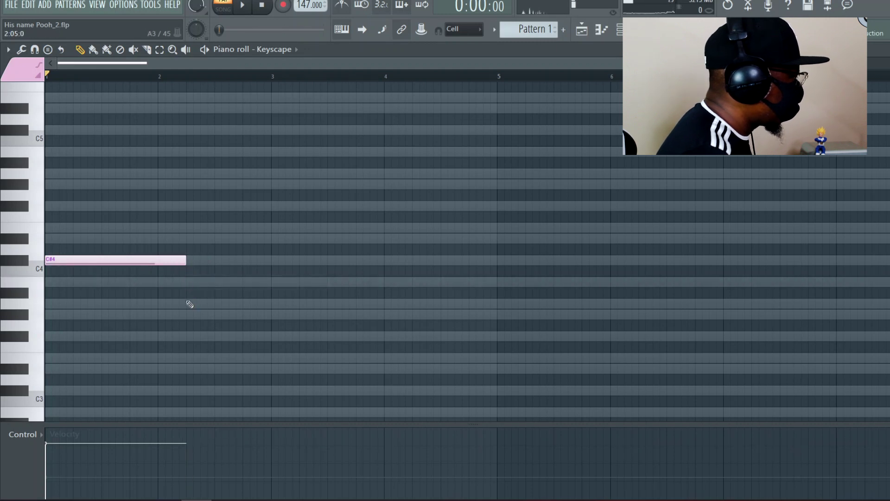
{"action": "left_click", "coordinate": [188, 303]}
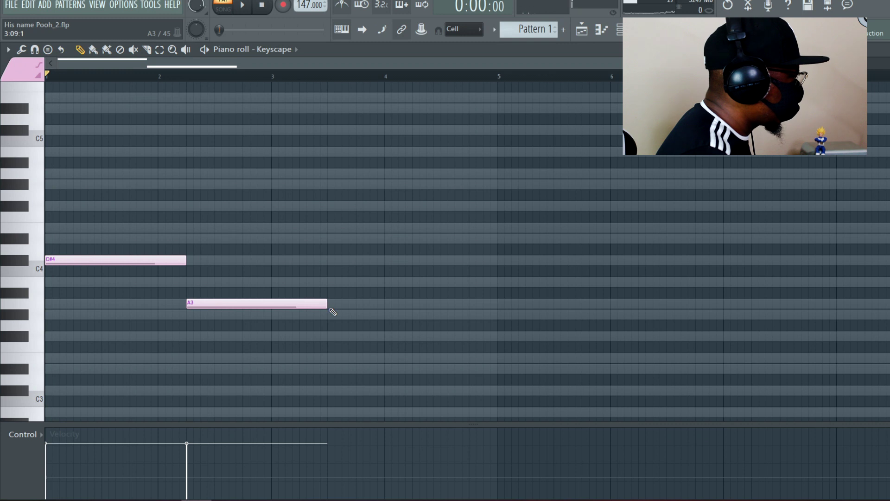
{"action": "left_click_drag", "start_coordinate": [332, 310], "coordinate": [272, 308]}
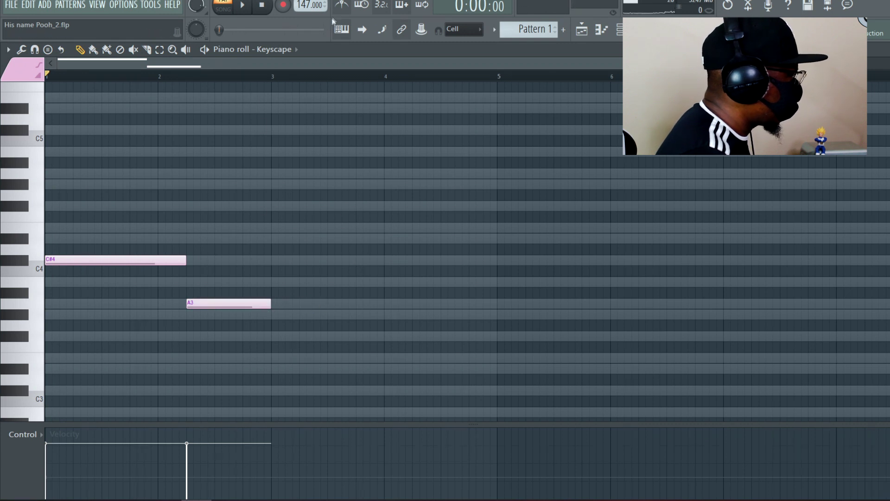
{"action": "key", "text": "space"}
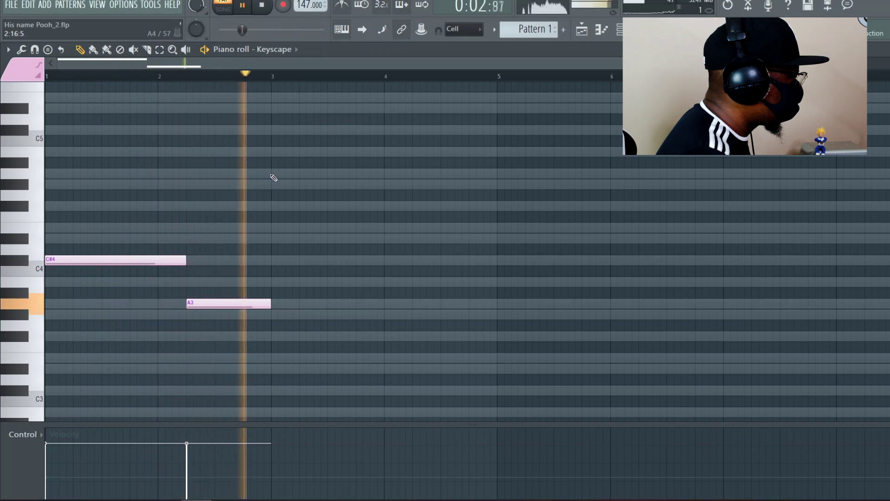
{"action": "key", "text": "space"}
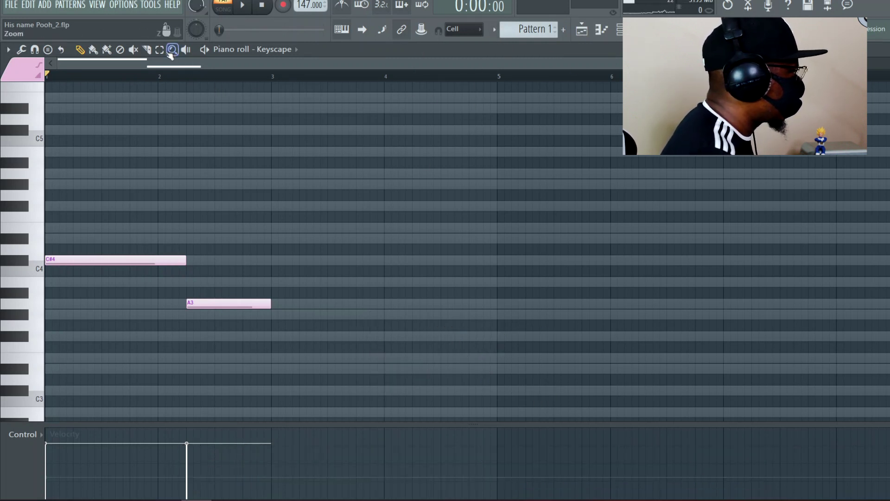
Step: Select the two-bar range and draw a C#5 note at the start of bar 1, shortened to four steps
{"action": "key", "text": "ctrl+a"}
{"action": "scroll", "coordinate": [68, 179], "scroll_direction": "up", "scroll_amount": 3}
{"action": "left_click", "coordinate": [80, 49]}
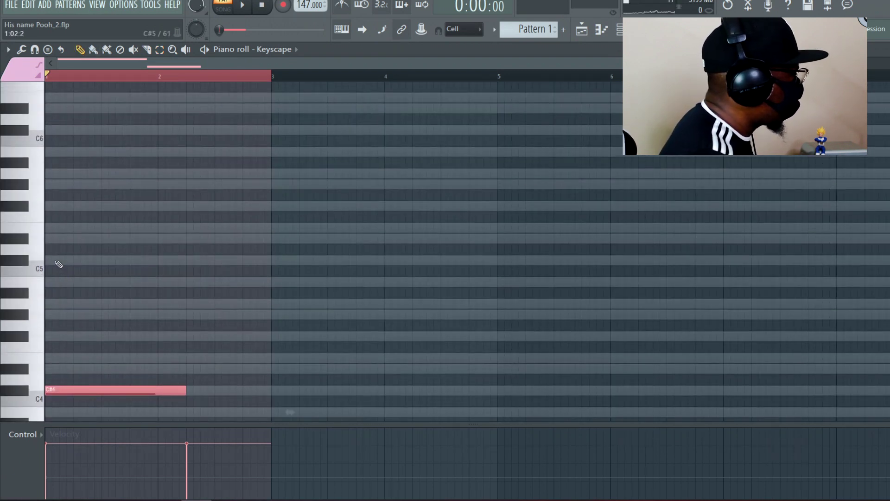
{"action": "left_click", "coordinate": [54, 262]}
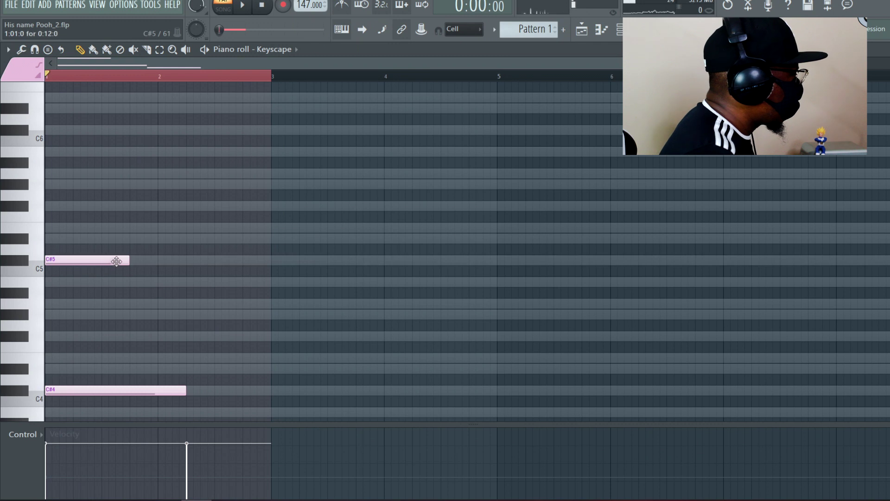
{"action": "left_click_drag", "start_coordinate": [125, 260], "coordinate": [80, 267]}
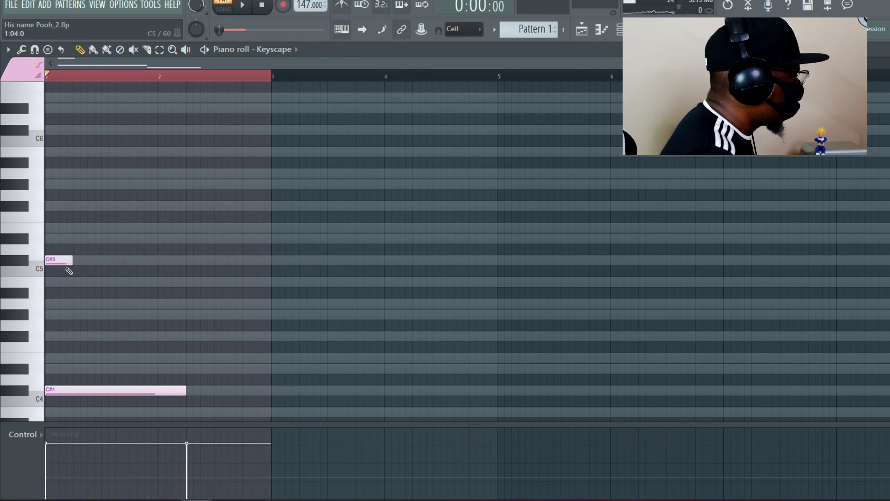
Step: Continue the melody up to bar 3 with consecutive four-step notes D#5, E5, D#5, E5, D#5, E5, D#5, and play it back
{"action": "left_click", "coordinate": [61, 260]}
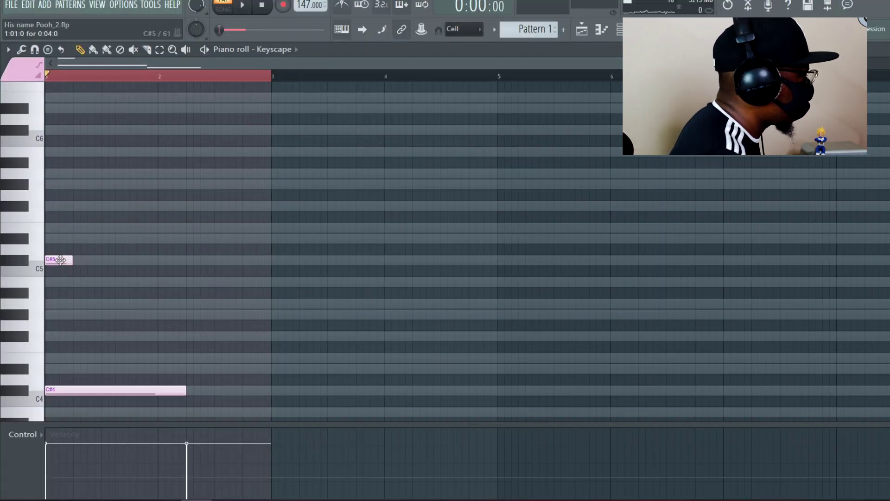
{"action": "left_click", "coordinate": [61, 259]}
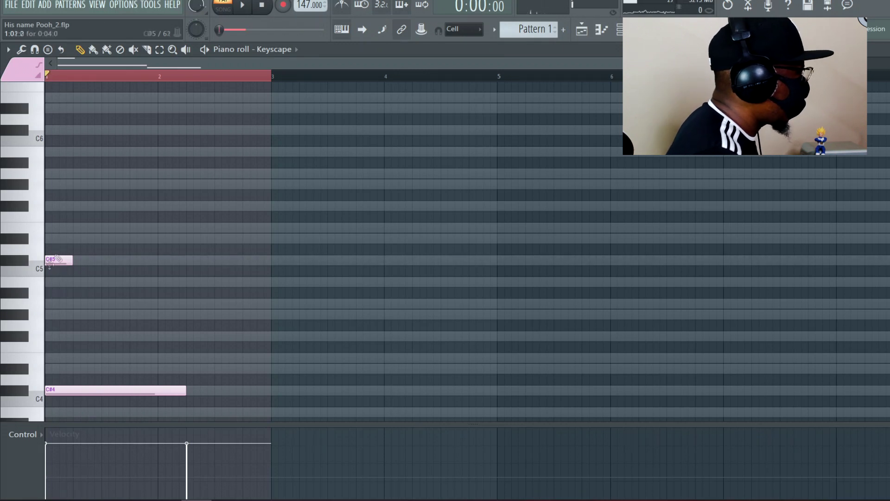
{"action": "left_click", "coordinate": [81, 238]}
{"action": "left_click", "coordinate": [107, 227]}
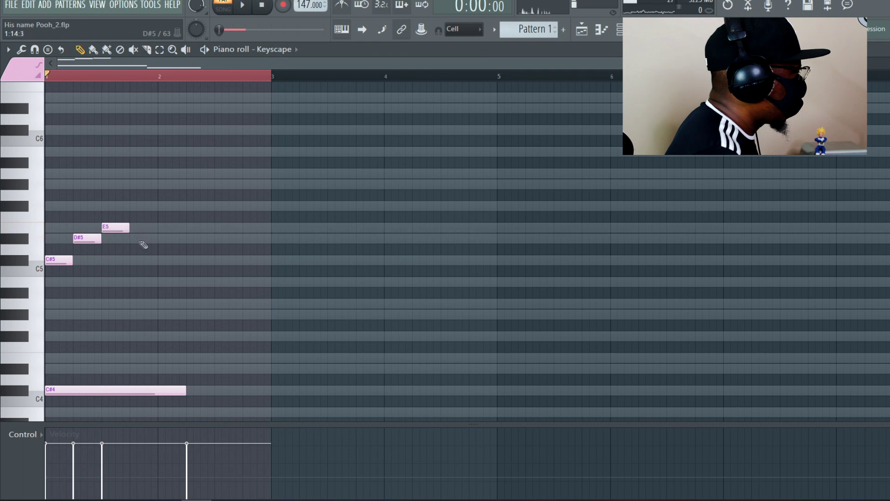
{"action": "left_click", "coordinate": [138, 238]}
{"action": "left_click", "coordinate": [165, 227]}
{"action": "left_click", "coordinate": [194, 238]}
{"action": "left_click", "coordinate": [222, 228]}
{"action": "left_click", "coordinate": [251, 238]}
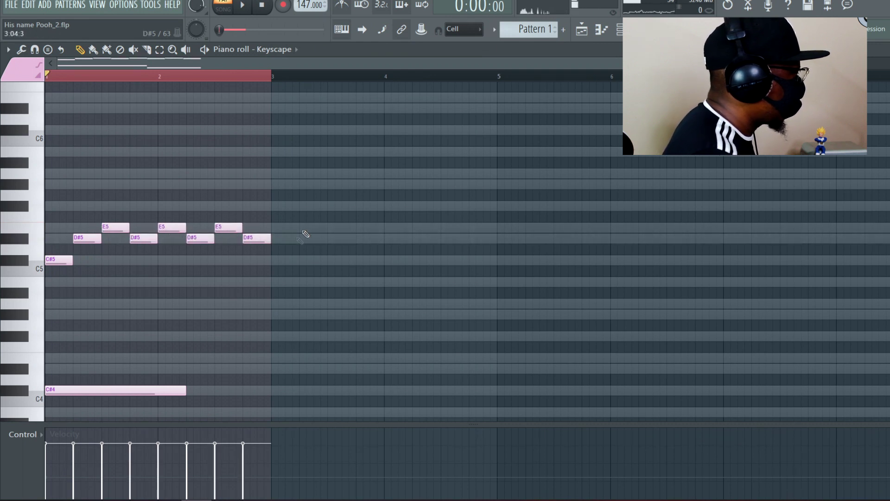
{"action": "key", "text": "space"}
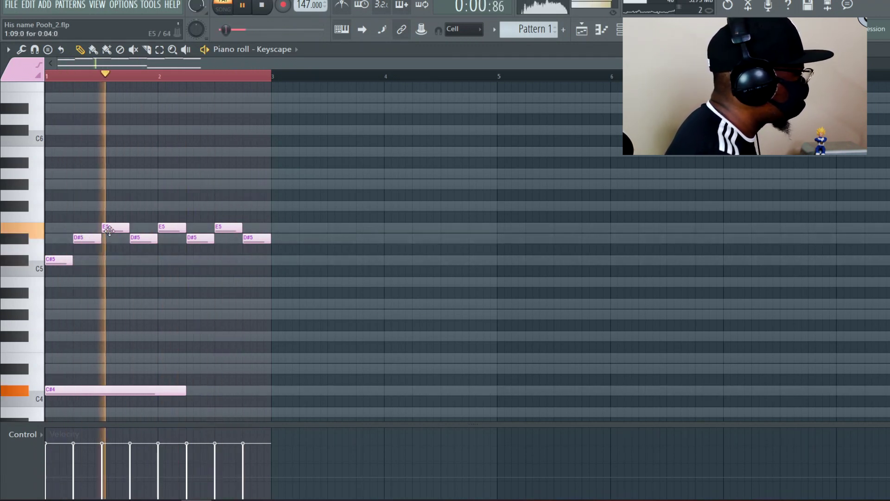
{"action": "key", "text": "space"}
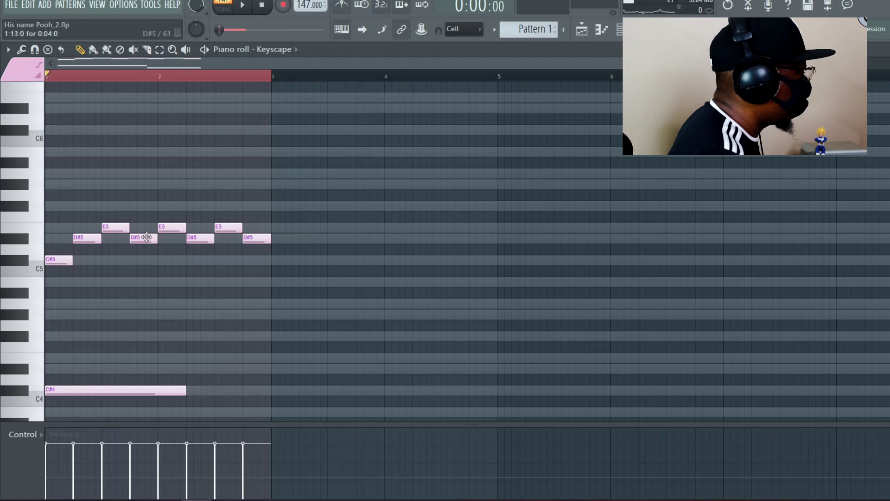
Step: Raise bar 2's first two melody notes to G#5 and F#5, keeping F#5 directly between G#5 and E5
{"action": "left_click_drag", "start_coordinate": [173, 229], "coordinate": [173, 183]}
{"action": "left_click_drag", "start_coordinate": [203, 237], "coordinate": [202, 205]}
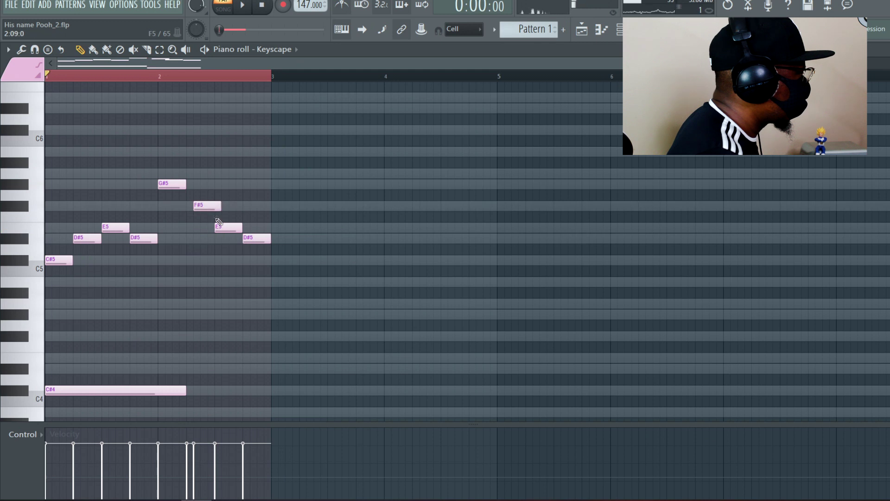
{"action": "left_click", "coordinate": [221, 227]}
{"action": "left_click", "coordinate": [255, 239]}
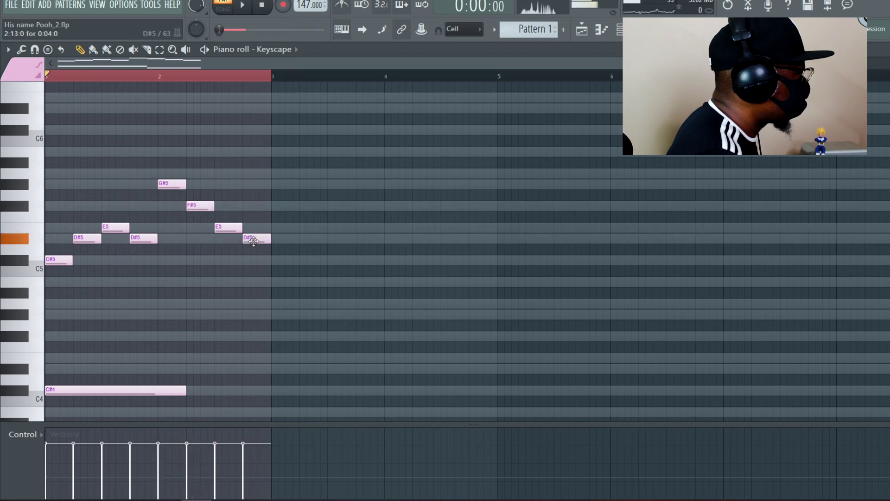
Step: Halve the first E5 to two steps, fill the freed gap with a two-step C#5, and play the melody
{"action": "left_click", "coordinate": [92, 239]}
{"action": "left_click", "coordinate": [61, 260]}
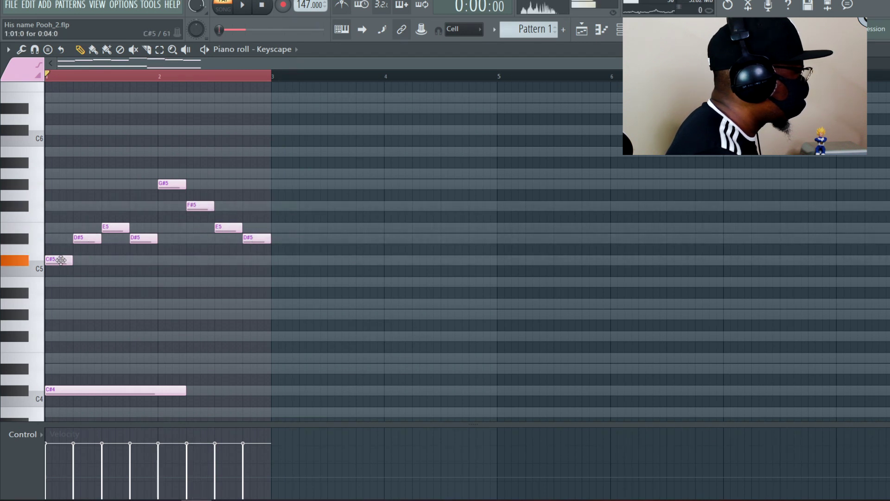
{"action": "left_click", "coordinate": [78, 239]}
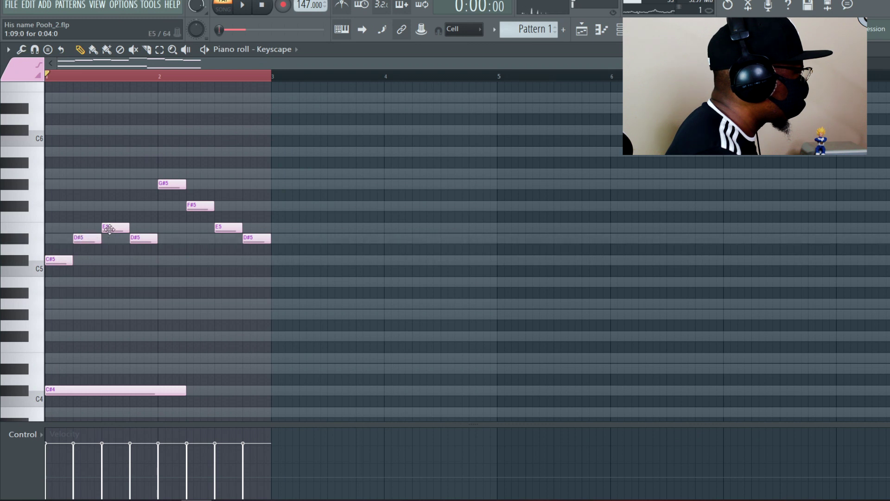
{"action": "left_click", "coordinate": [123, 260]}
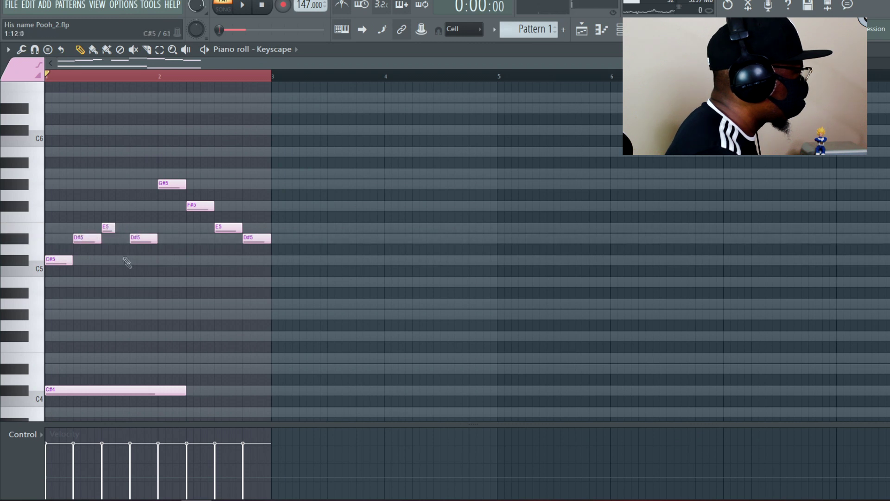
{"action": "key", "text": "space"}
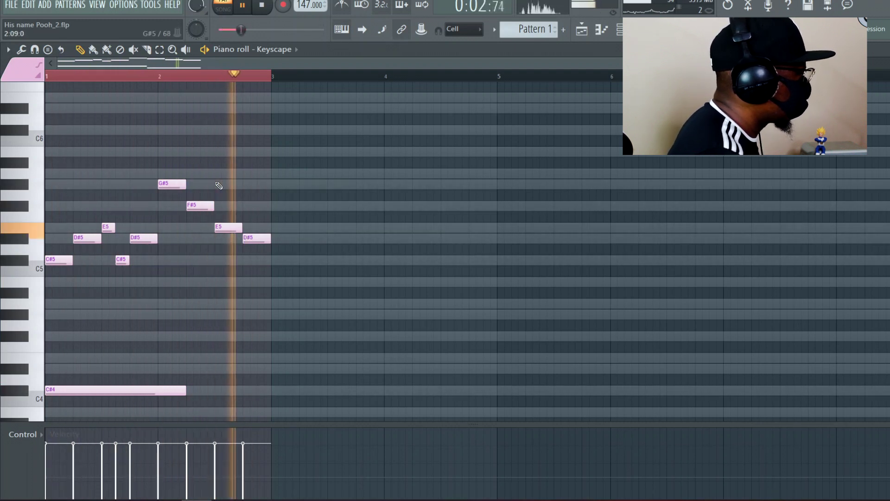
{"action": "key", "text": "space"}
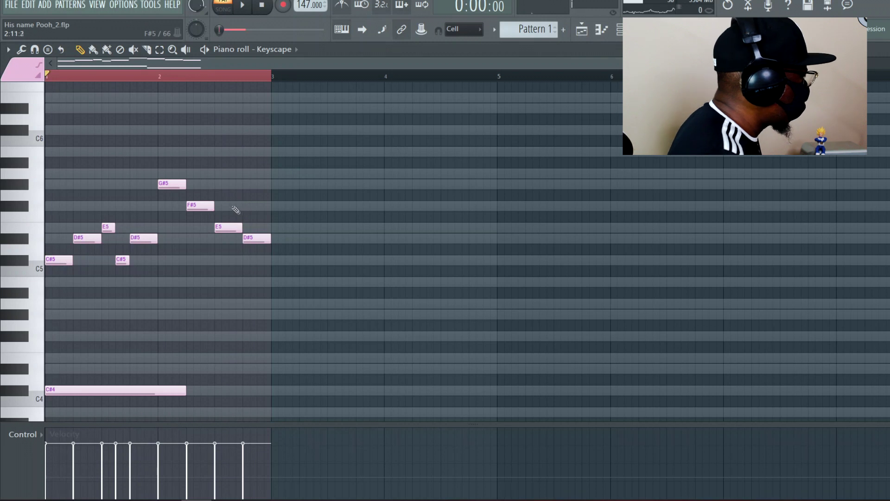
Step: Try an eight-step C#6 note at the start of bar 1 and delete it
{"action": "scroll", "coordinate": [66, 185], "scroll_direction": "up", "scroll_amount": 4}
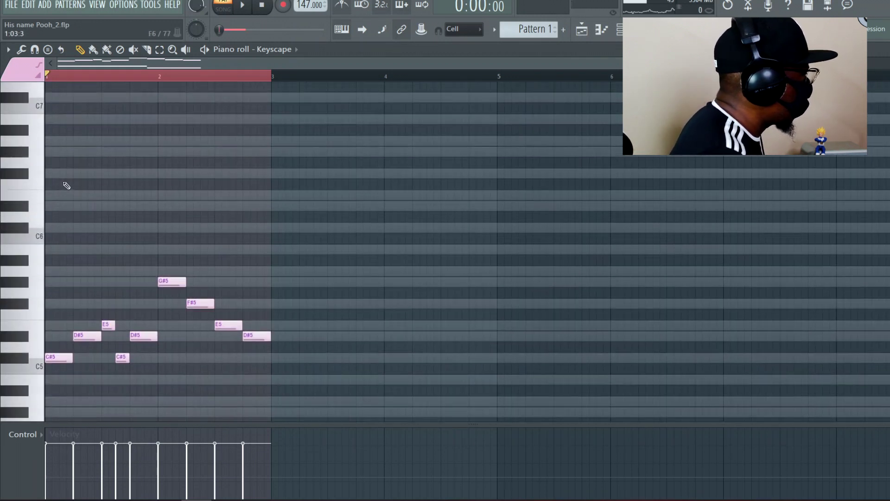
{"action": "left_click", "coordinate": [47, 228]}
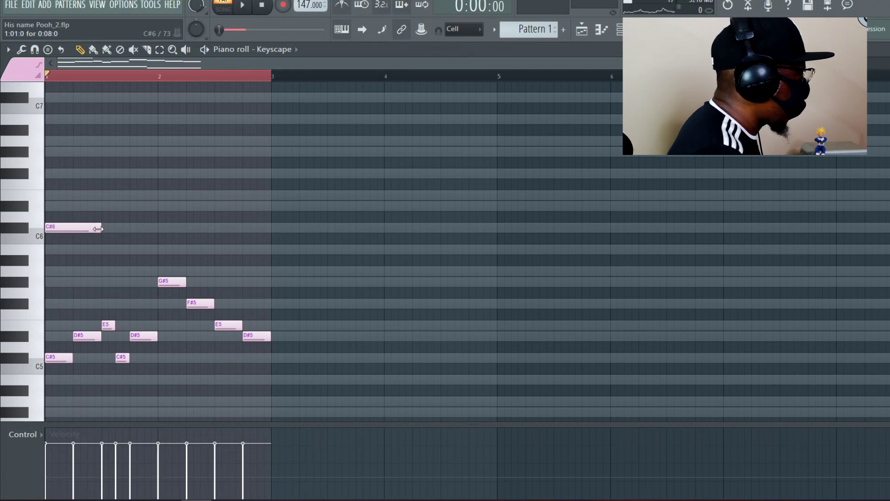
{"action": "right_click", "coordinate": [88, 230]}
Step: Try out D#4 and E4 notes above the C#4 bass note, deleting each one
{"action": "scroll", "coordinate": [86, 243], "scroll_direction": "down", "scroll_amount": 5}
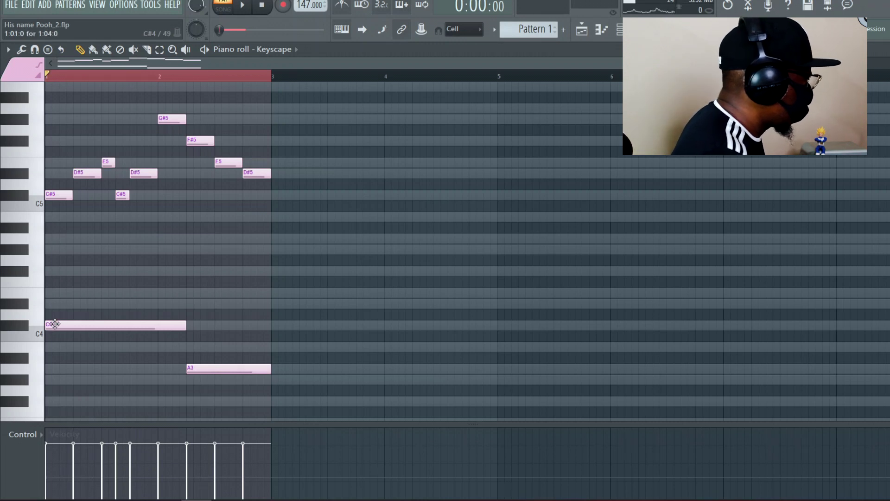
{"action": "left_click", "coordinate": [54, 323]}
{"action": "left_click", "coordinate": [51, 304]}
{"action": "right_click", "coordinate": [52, 304]}
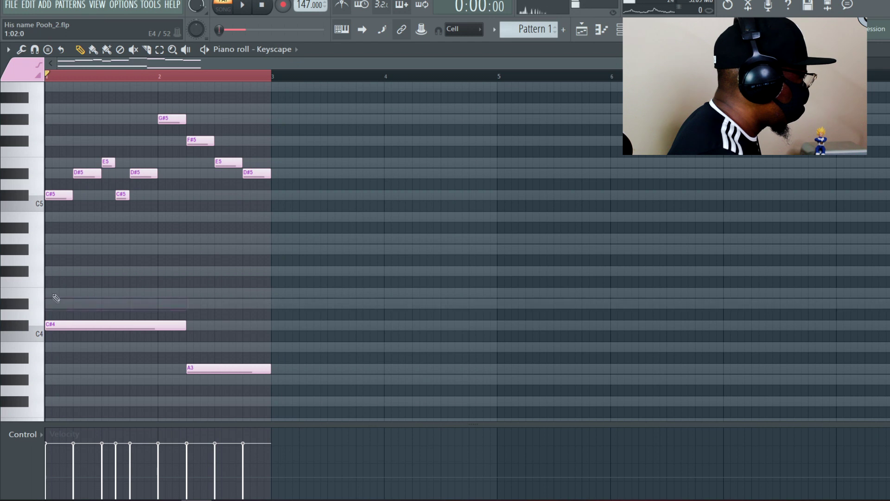
{"action": "left_click", "coordinate": [55, 293]}
{"action": "left_click_drag", "start_coordinate": [69, 293], "coordinate": [65, 294]}
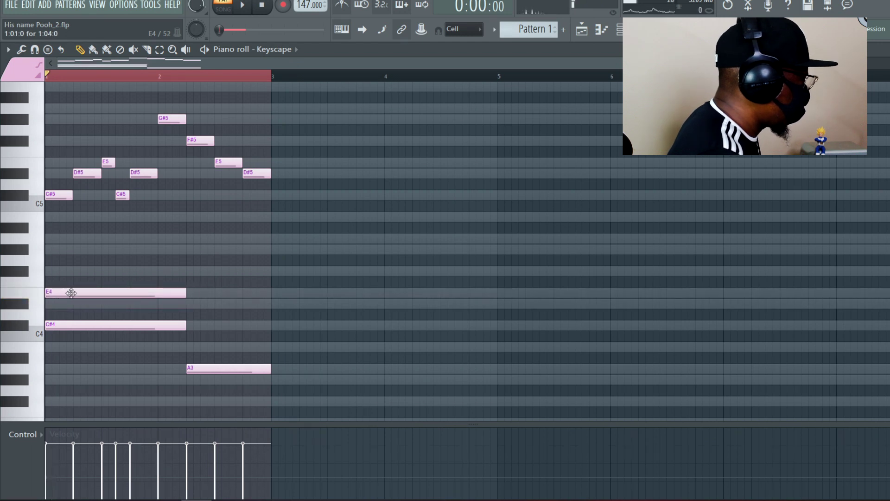
{"action": "right_click", "coordinate": [70, 293]}
Step: Try F#4 and G#4 above the C#4 bass note, aligning the G#4 to the start of bar 1
{"action": "left_click", "coordinate": [56, 272]}
{"action": "right_click", "coordinate": [57, 272]}
{"action": "left_click", "coordinate": [57, 250]}
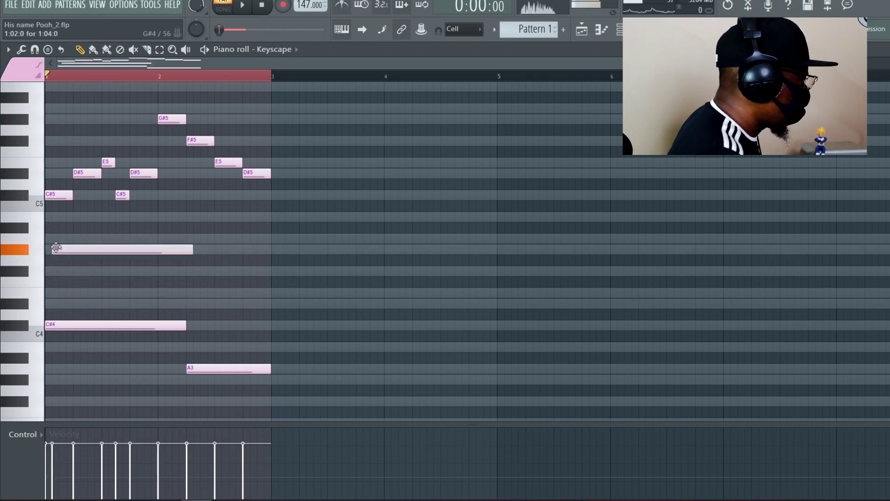
{"action": "left_click_drag", "start_coordinate": [81, 250], "coordinate": [78, 252]}
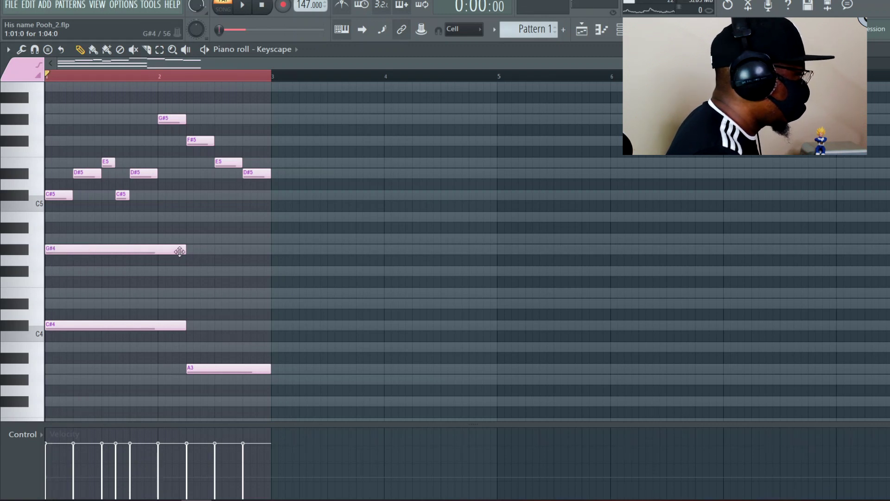
Step: Draw an eight-step G#6 note at the start of bar 1, high above the melody
{"action": "scroll", "coordinate": [67, 265], "scroll_direction": "up", "scroll_amount": 5}
{"action": "left_click", "coordinate": [56, 217]}
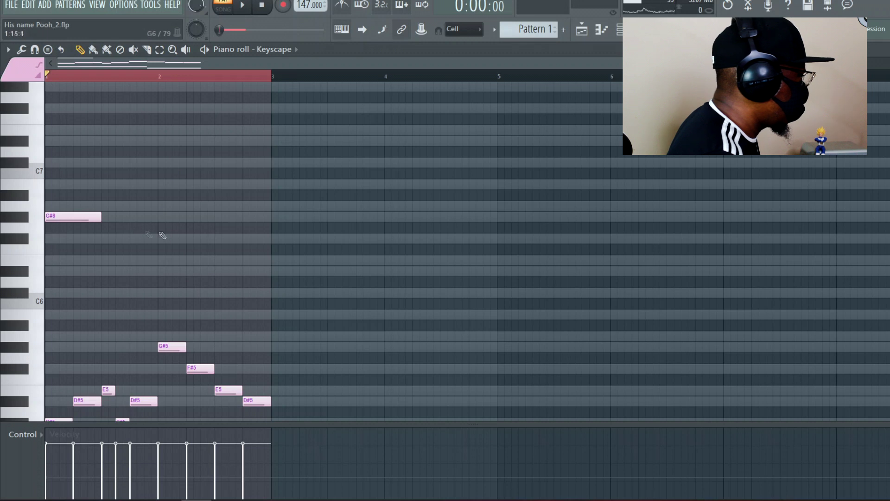
{"action": "scroll", "coordinate": [102, 225], "scroll_direction": "down", "scroll_amount": 6}
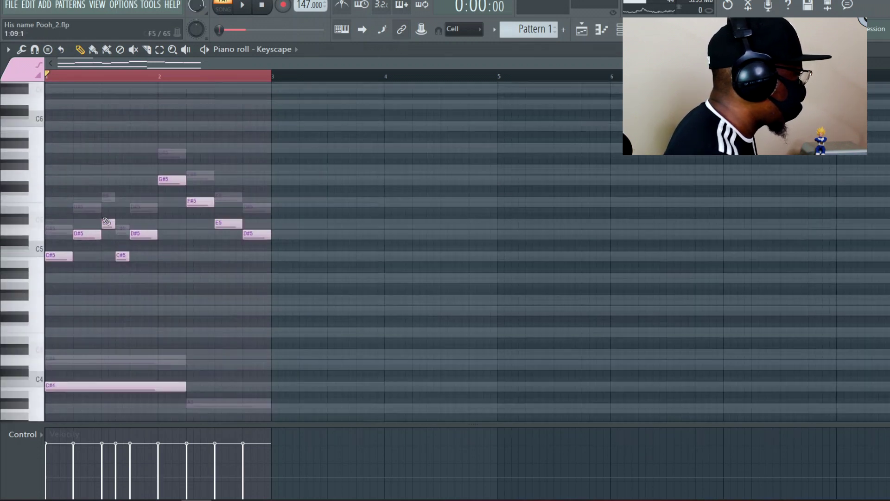
Step: Draw an eight-step A6 note in the second half of bar 2 above the melody and play the pattern
{"action": "left_click", "coordinate": [234, 138]}
{"action": "key", "text": "space"}
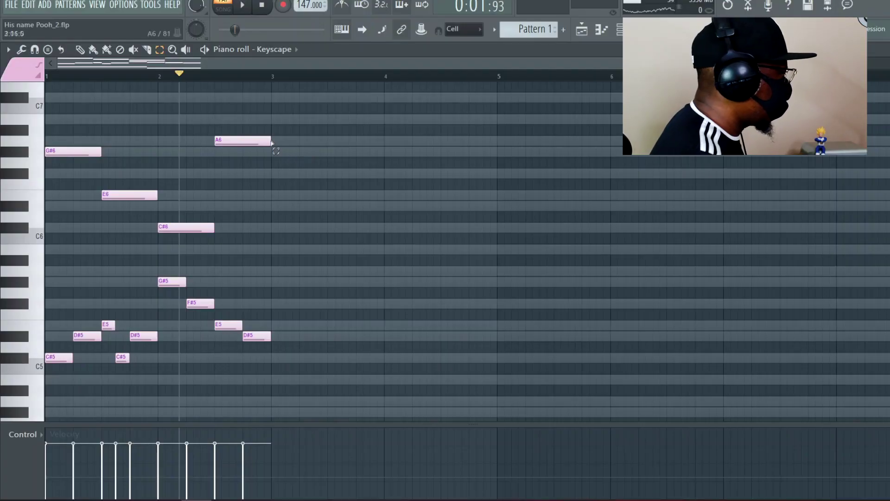
Step: Duplicate the two-bar piano pattern into bars 3 and 4
{"action": "scroll", "coordinate": [272, 311], "scroll_direction": "down", "scroll_amount": 7}
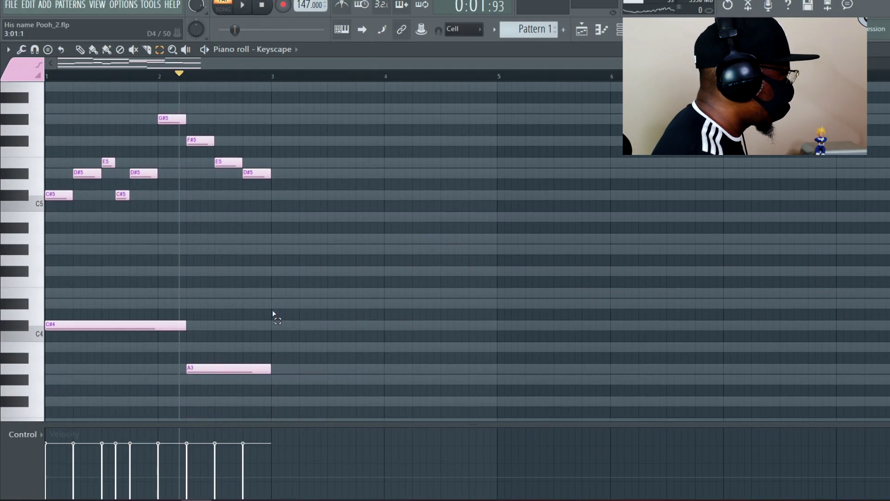
{"action": "scroll", "coordinate": [269, 121], "scroll_direction": "up", "scroll_amount": 6}
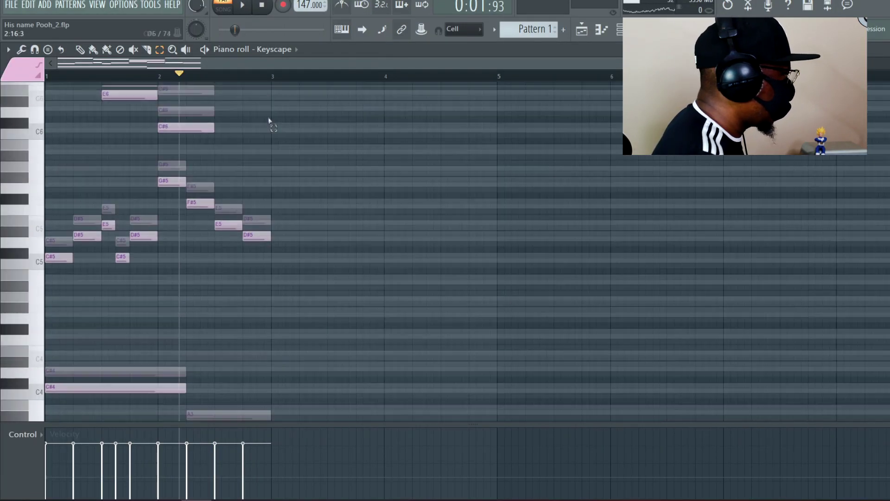
{"action": "scroll", "coordinate": [271, 126], "scroll_direction": "down", "scroll_amount": 2}
{"action": "scroll", "coordinate": [271, 148], "scroll_direction": "up", "scroll_amount": 3}
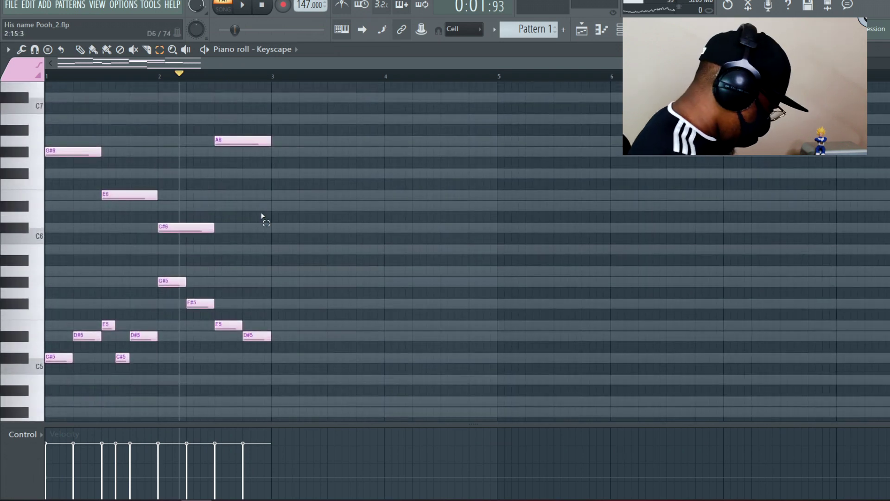
{"action": "key", "text": "ctrl+b"}
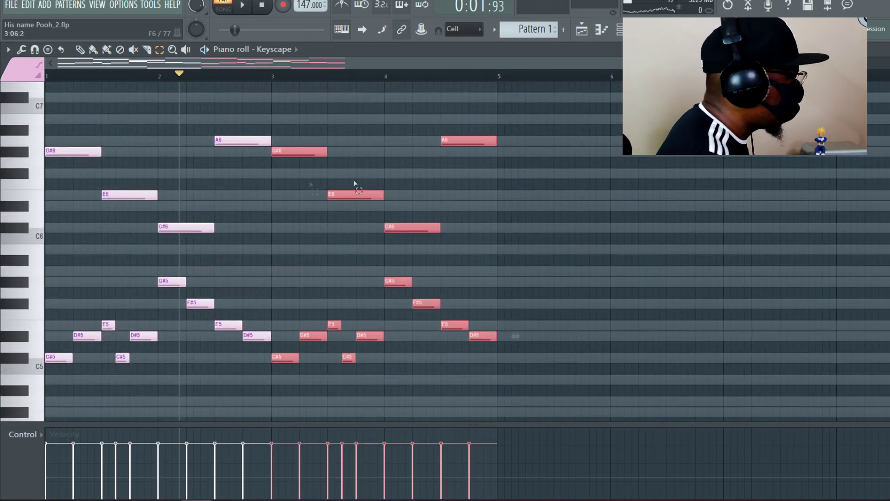
{"action": "scroll", "coordinate": [516, 335], "scroll_direction": "down", "scroll_amount": 4}
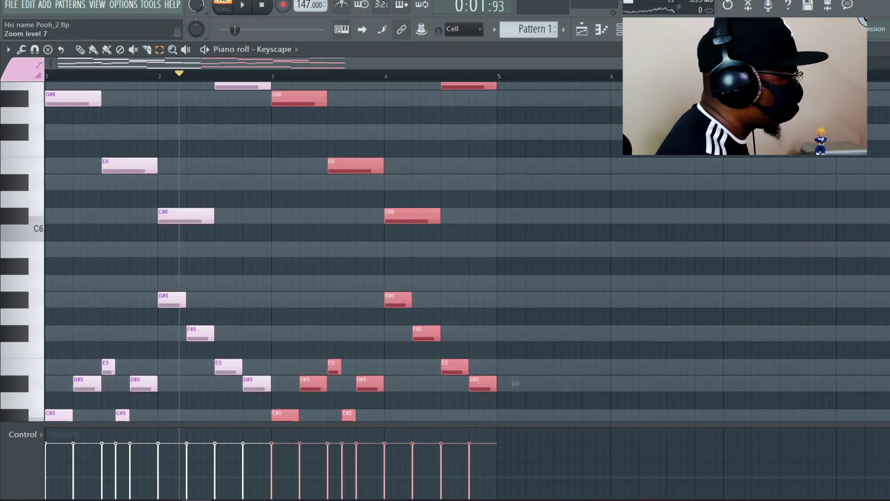
{"action": "scroll", "coordinate": [516, 284], "scroll_direction": "up", "scroll_amount": 5}
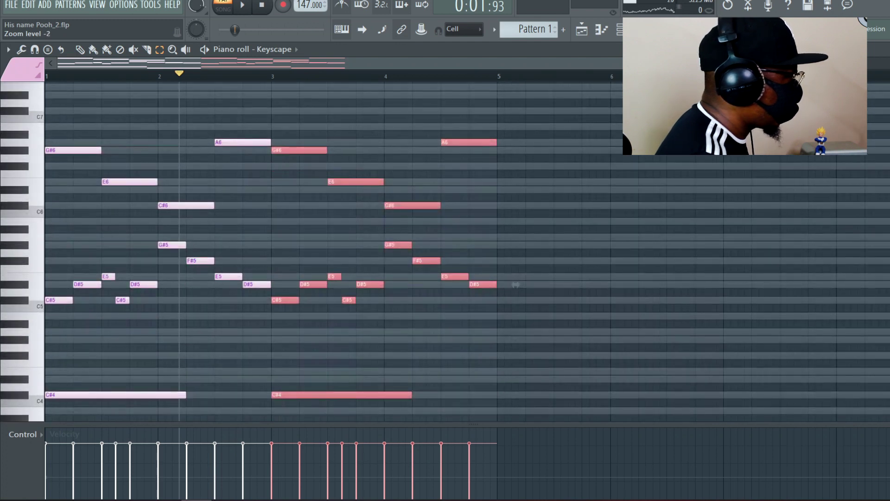
{"action": "scroll", "coordinate": [515, 284], "scroll_direction": "down", "scroll_amount": 1}
{"action": "left_click", "coordinate": [286, 106]}
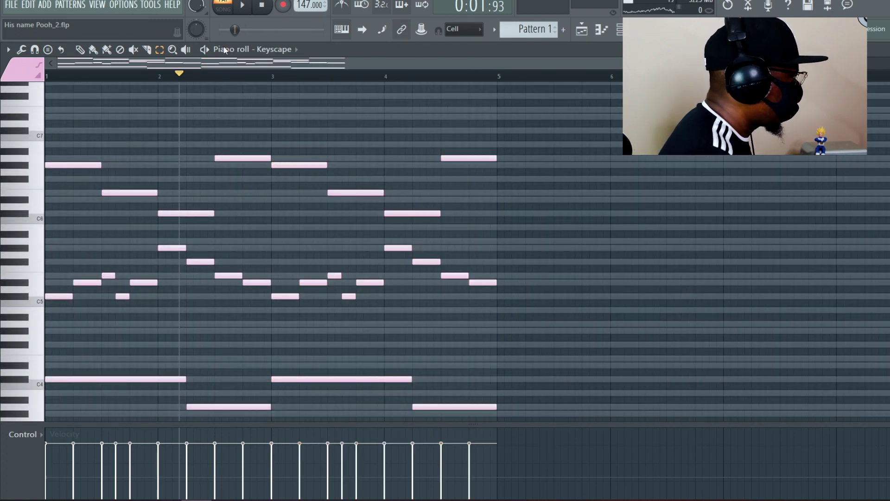
Step: Change the highest notes to D#6 and F#6 in bar 2 and to B6 and C#7 in bar 4, and play the pattern
{"action": "left_click", "coordinate": [460, 160]}
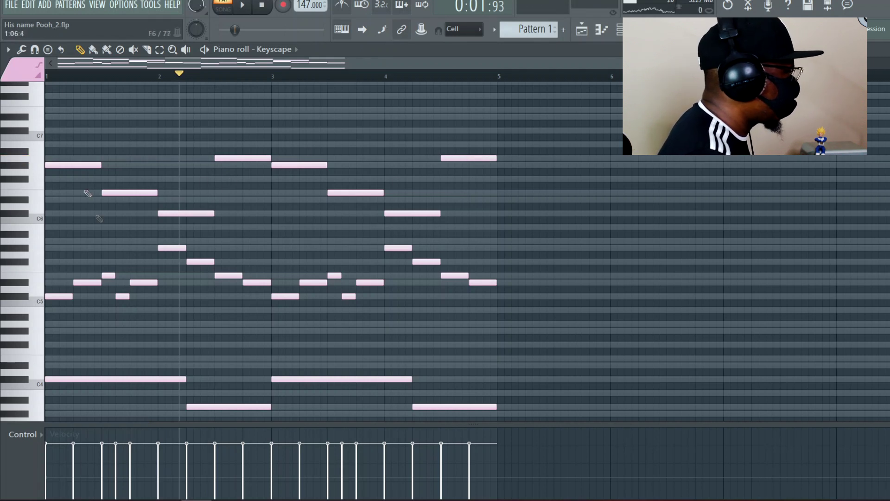
{"action": "left_click", "coordinate": [50, 76]}
{"action": "key", "text": "space"}
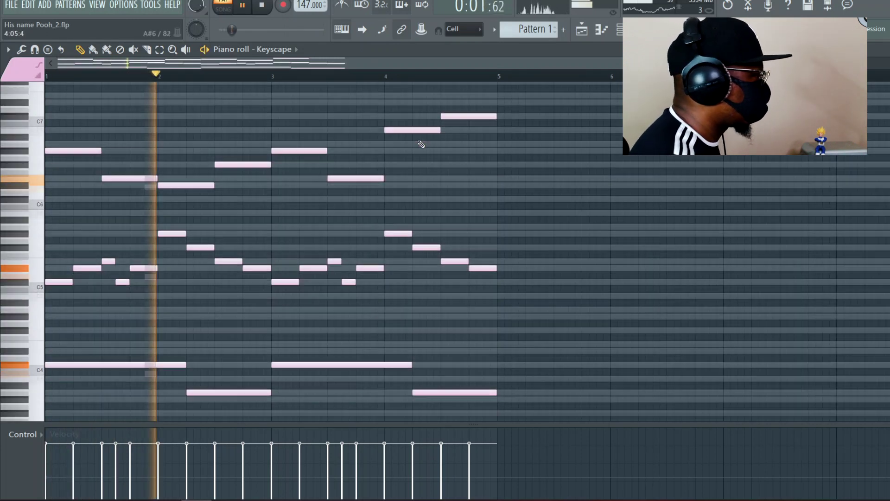
{"action": "scroll", "coordinate": [421, 144], "scroll_direction": "down", "scroll_amount": 1}
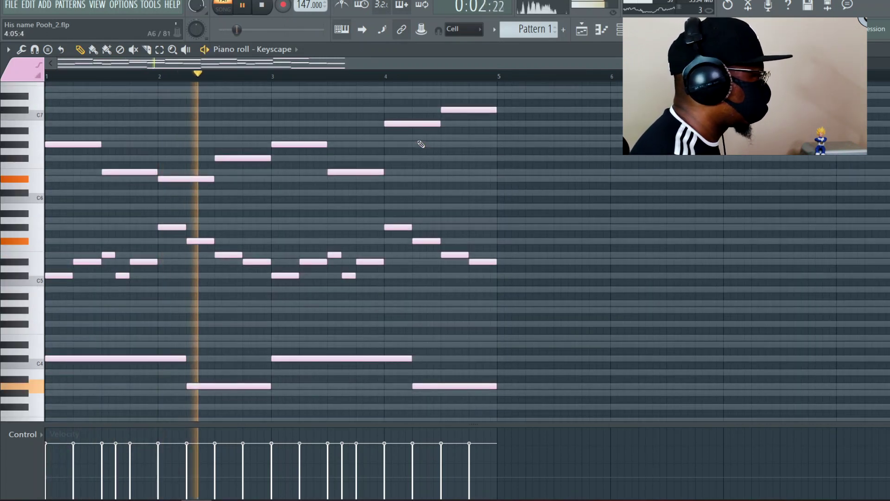
{"action": "scroll", "coordinate": [421, 144], "scroll_direction": "down", "scroll_amount": 2}
{"action": "scroll", "coordinate": [420, 144], "scroll_direction": "up", "scroll_amount": 1}
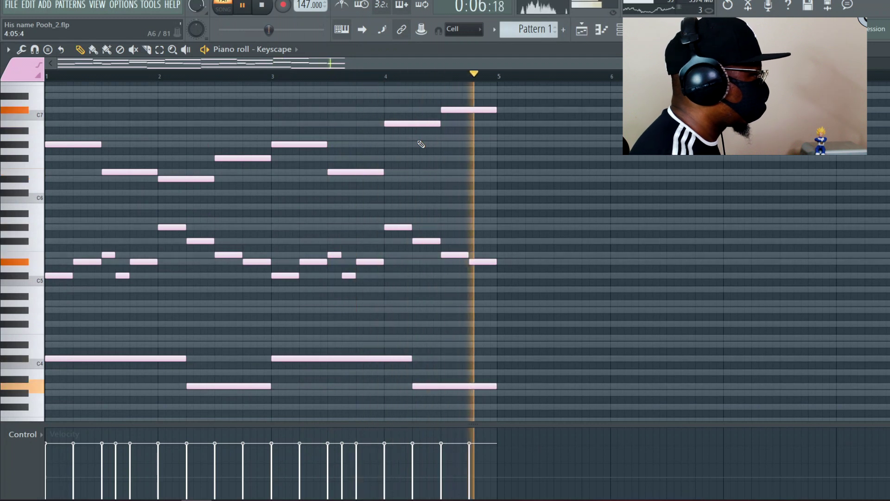
{"action": "key", "text": "space"}
Step: Try all the bass notes one and two octaves lower, playing the pattern, and move them back up two octaves
{"action": "left_click_drag", "start_coordinate": [155, 313], "coordinate": [467, 413]}
{"action": "key", "text": "ctrl+Down"}
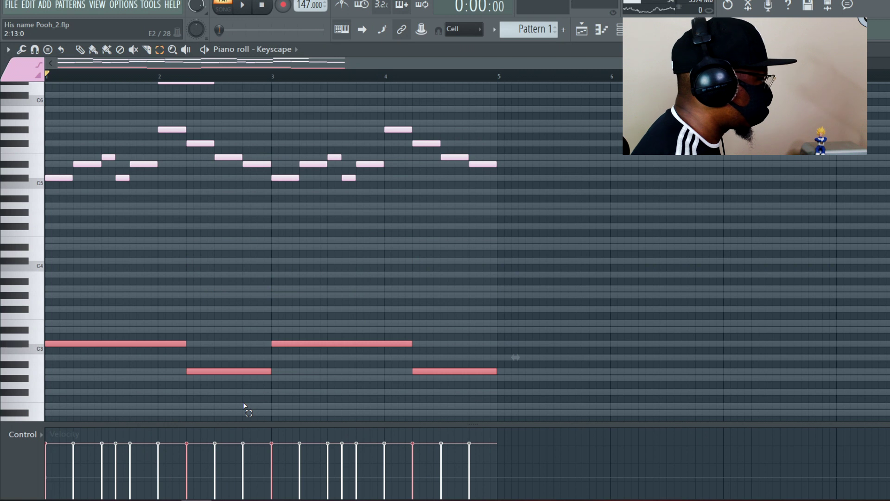
{"action": "key", "text": "space"}
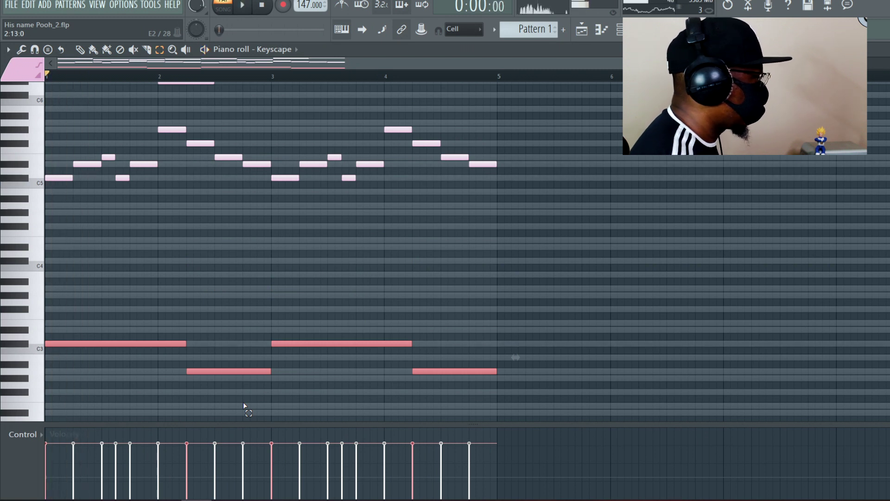
{"action": "key", "text": "Delete"}
{"action": "scroll", "coordinate": [109, 320], "scroll_direction": "down", "scroll_amount": 3}
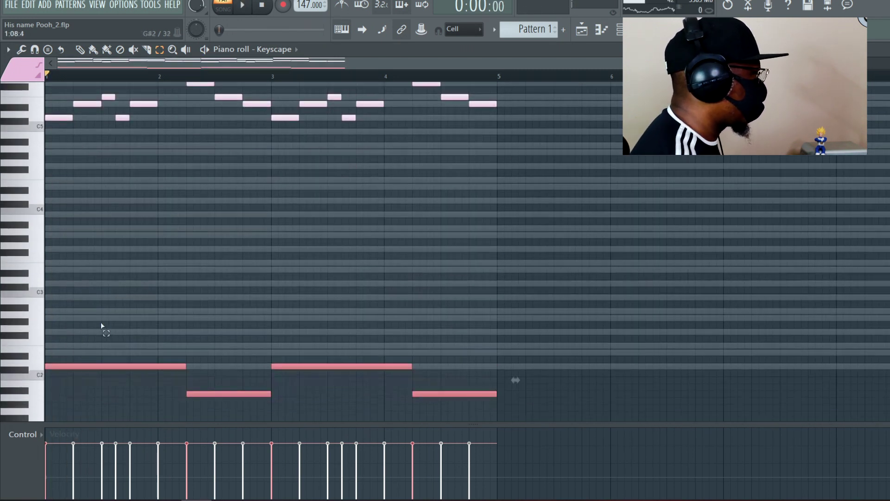
{"action": "key", "text": "space"}
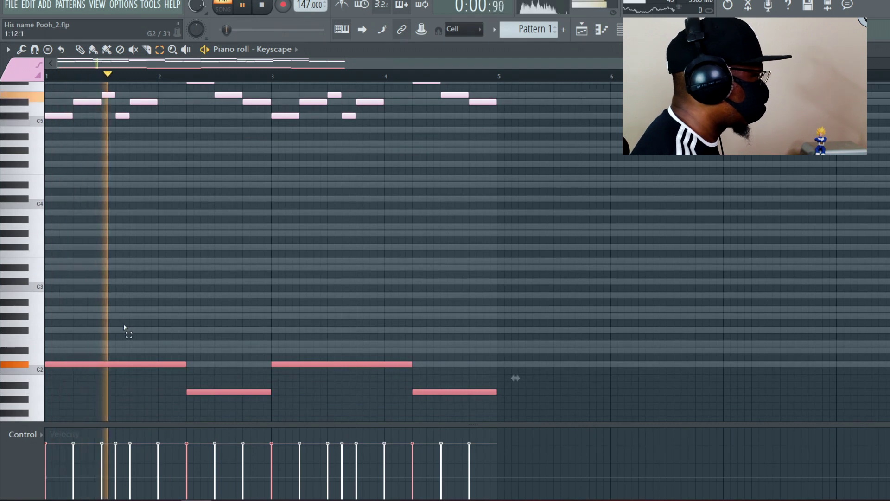
{"action": "key", "text": "space"}
{"action": "key", "text": "ctrl+Up"}
{"action": "key", "text": "ctrl+Up"}
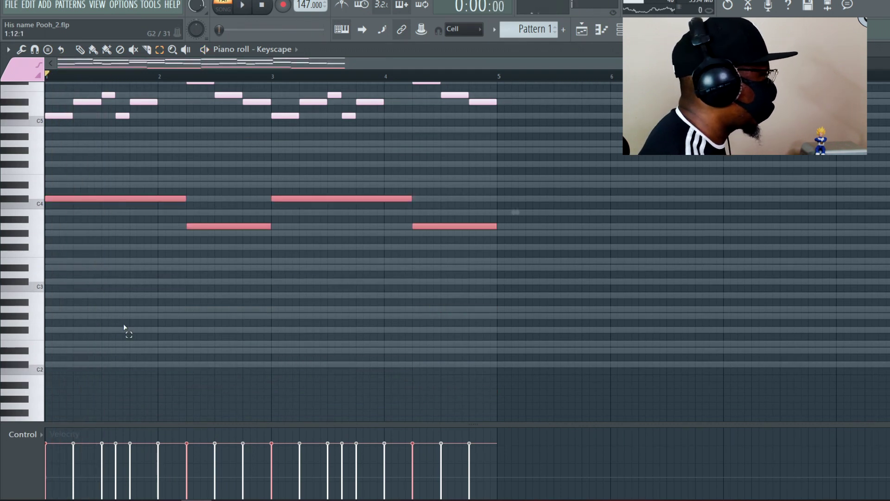
{"action": "scroll", "coordinate": [283, 230], "scroll_direction": "up", "scroll_amount": 9}
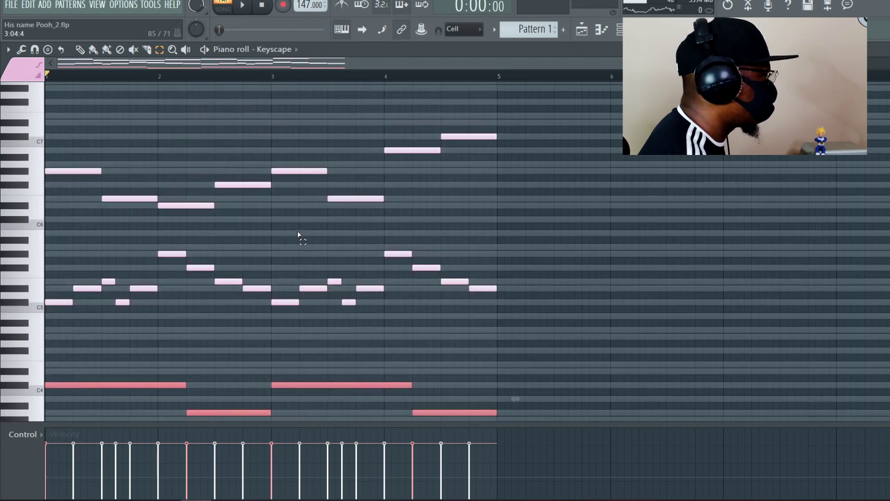
{"action": "left_click", "coordinate": [418, 317]}
Step: Duplicate the four-bar pattern into bars 5 to 8 and play it
{"action": "scroll", "coordinate": [427, 199], "scroll_direction": "down", "scroll_amount": 1}
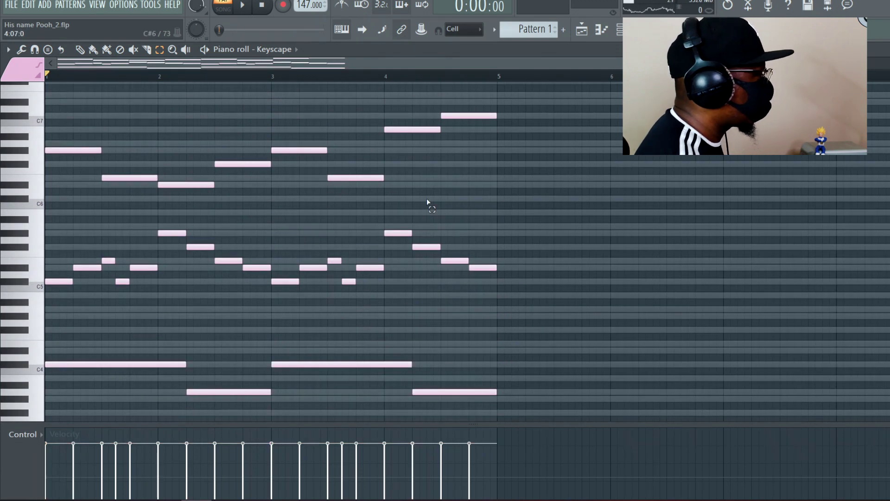
{"action": "key", "text": "ctrl+b"}
{"action": "left_click", "coordinate": [450, 109]}
{"action": "left_click", "coordinate": [81, 49]}
{"action": "key", "text": "space"}
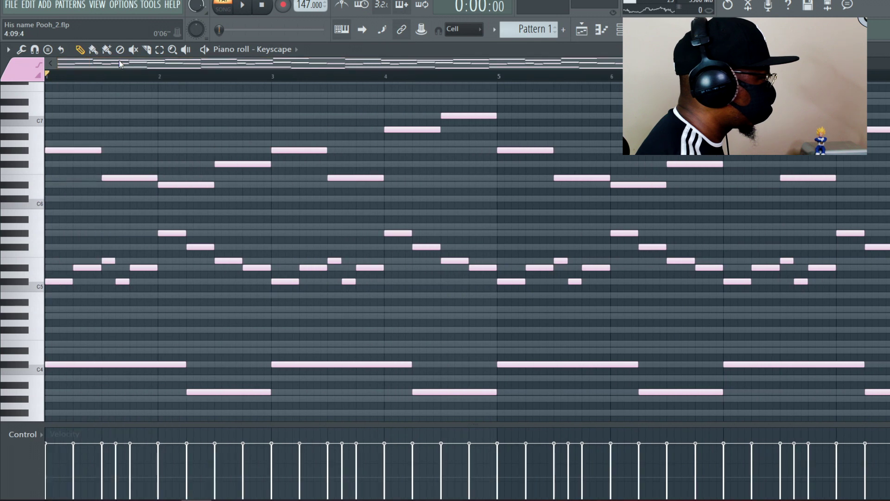
Step: Randomize the velocity of all notes above the bass across the eight bars, with Bipolar off and the velocity level at -60%
{"action": "left_click_drag", "start_coordinate": [620, 67], "coordinate": [713, 67]}
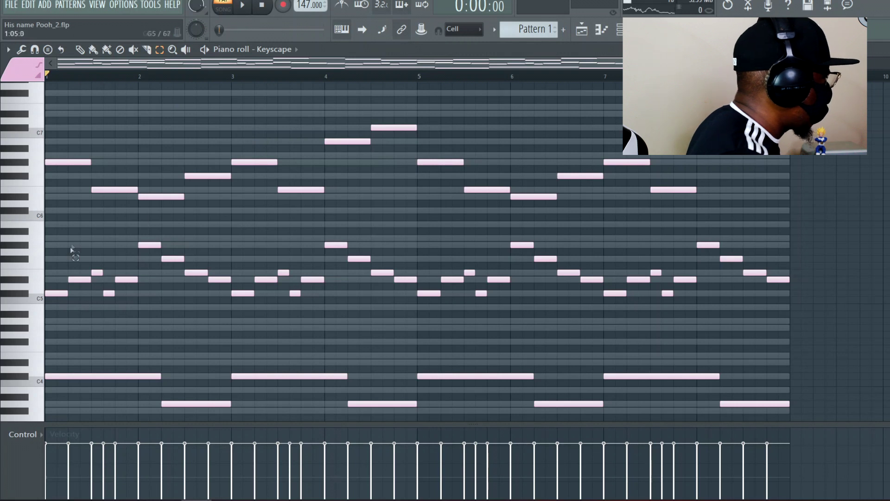
{"action": "left_click_drag", "start_coordinate": [53, 118], "coordinate": [846, 343]}
{"action": "left_click", "coordinate": [35, 49]}
{"action": "left_click", "coordinate": [20, 49]}
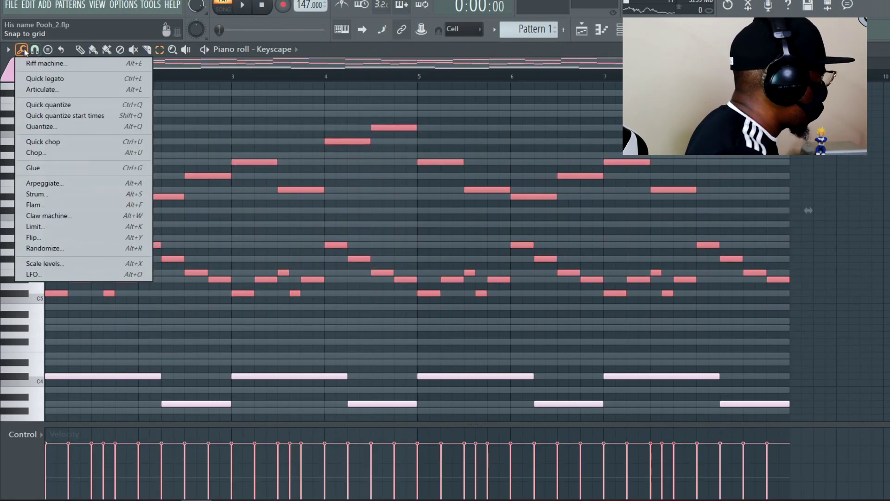
{"action": "left_click", "coordinate": [38, 248]}
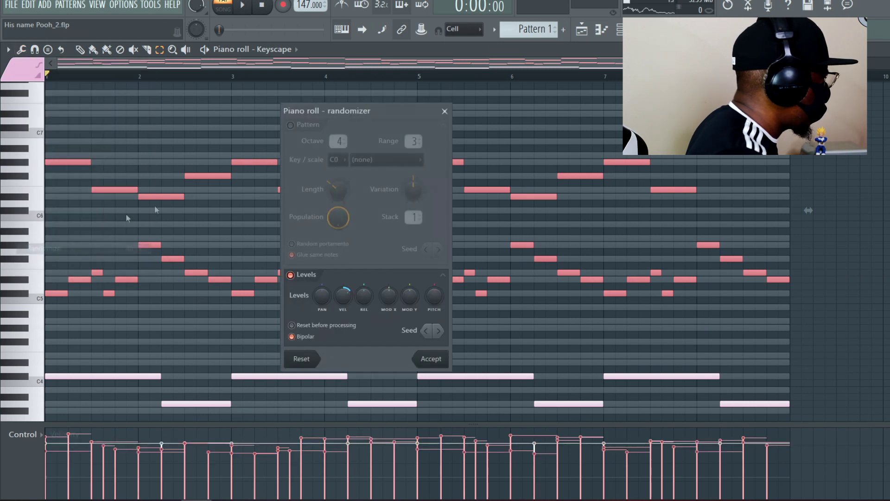
{"action": "left_click_drag", "start_coordinate": [344, 303], "coordinate": [345, 331]}
{"action": "left_click", "coordinate": [300, 339]}
{"action": "left_click_drag", "start_coordinate": [347, 297], "coordinate": [346, 311]}
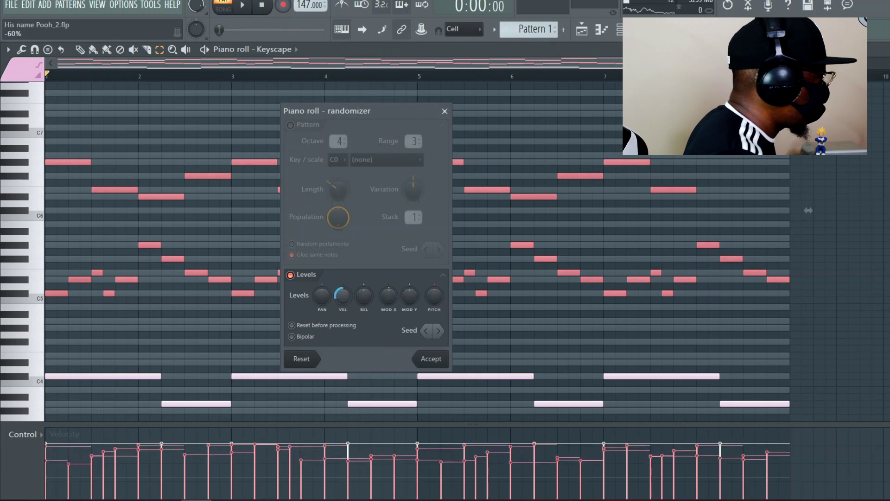
{"action": "left_click", "coordinate": [429, 361]}
Step: Lower the velocity of all the bass notes to about 56% and play the pattern
{"action": "left_click", "coordinate": [160, 50]}
{"action": "left_click_drag", "start_coordinate": [107, 352], "coordinate": [781, 374]}
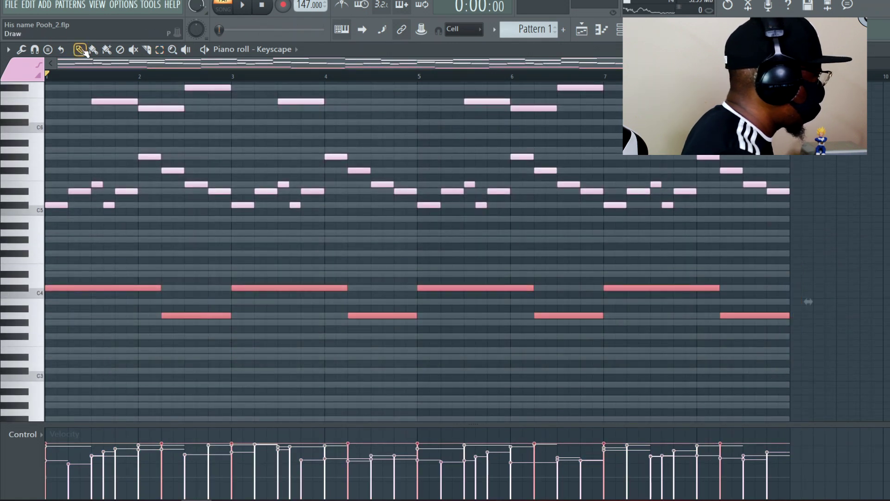
{"action": "mouse_move", "coordinate": [90, 460]}
{"action": "left_mouse_down"}
{"action": "mouse_move", "coordinate": [63, 466]}
{"action": "mouse_move", "coordinate": [281, 467]}
{"action": "left_mouse_up"}
{"action": "left_click_drag", "start_coordinate": [345, 460], "coordinate": [602, 462]}
{"action": "left_click_drag", "start_coordinate": [658, 462], "coordinate": [716, 467]}
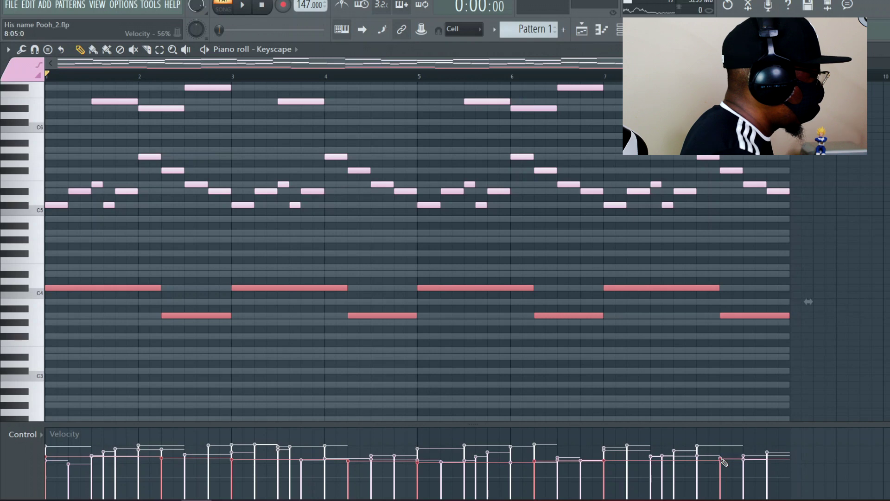
{"action": "left_click", "coordinate": [301, 255]}
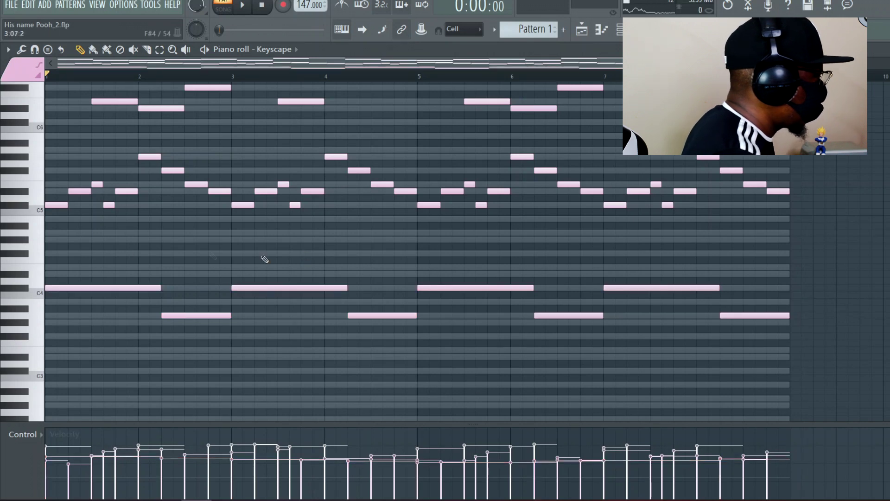
{"action": "key", "text": "space"}
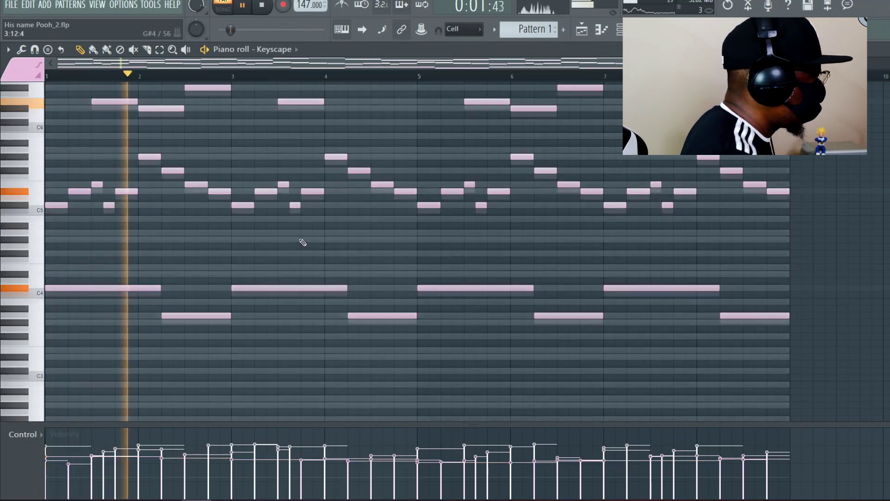
Step: For the EWQLSOGoldVST channel, draw long C#4 and A3 bass notes and one-bar G#6 and F#6 notes across bars 1 and 2
{"action": "scroll", "coordinate": [302, 241], "scroll_direction": "up", "scroll_amount": 3}
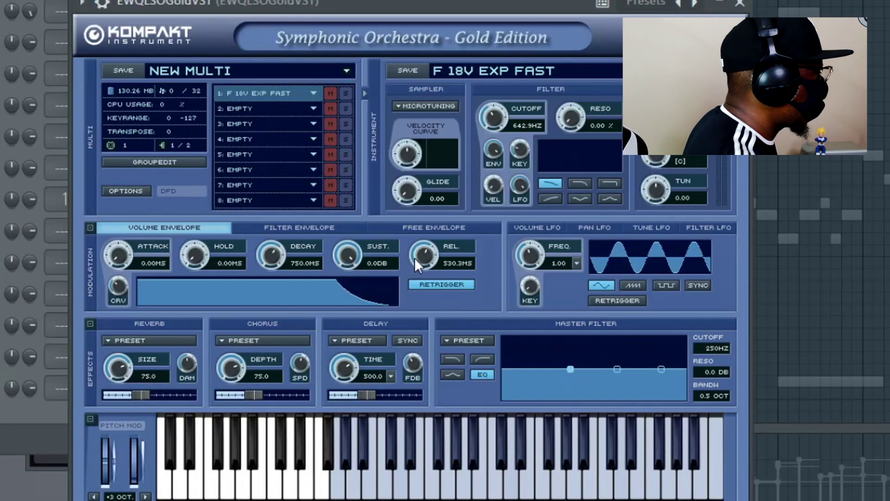
{"action": "left_click_drag", "start_coordinate": [80, 356], "coordinate": [231, 377]}
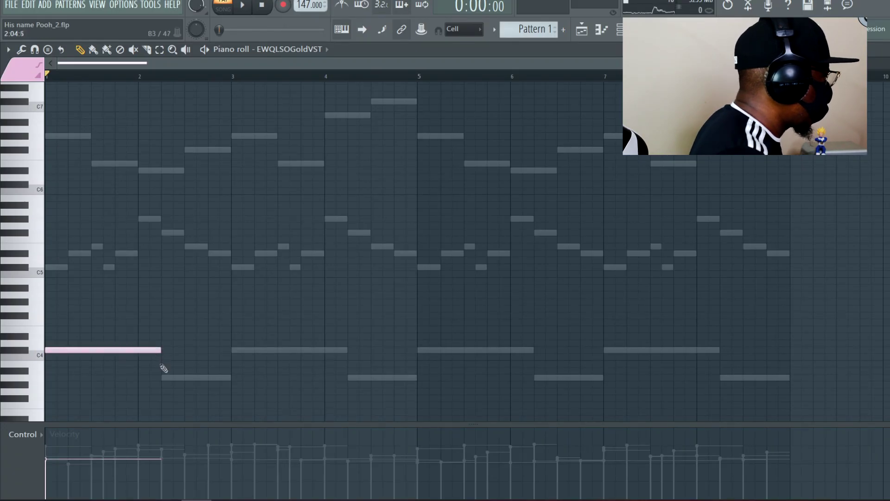
{"action": "left_click", "coordinate": [49, 135]}
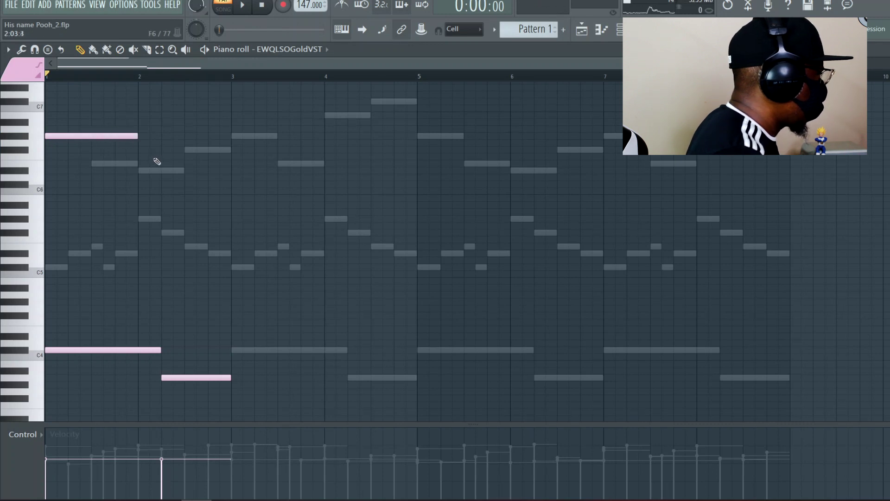
{"action": "left_click", "coordinate": [147, 149]}
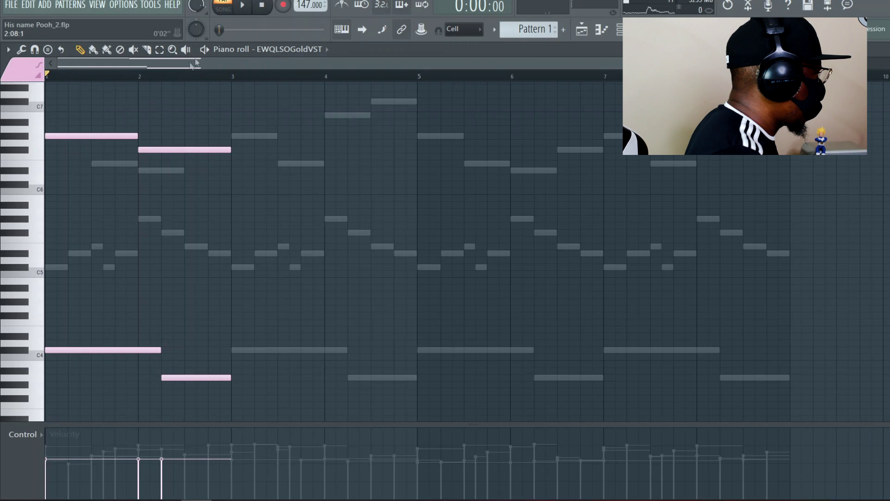
Step: Transpose the string channel's two upper notes down an octave and its two bass notes up an octave
{"action": "left_click_drag", "start_coordinate": [117, 113], "coordinate": [190, 193]}
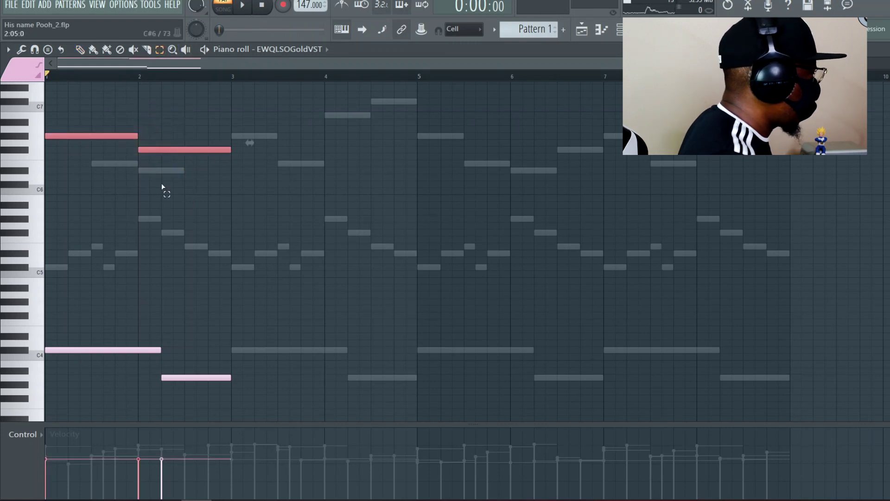
{"action": "key", "text": "ctrl+Down"}
{"action": "left_click_drag", "start_coordinate": [104, 292], "coordinate": [230, 407]}
{"action": "key", "text": "ctrl+Up"}
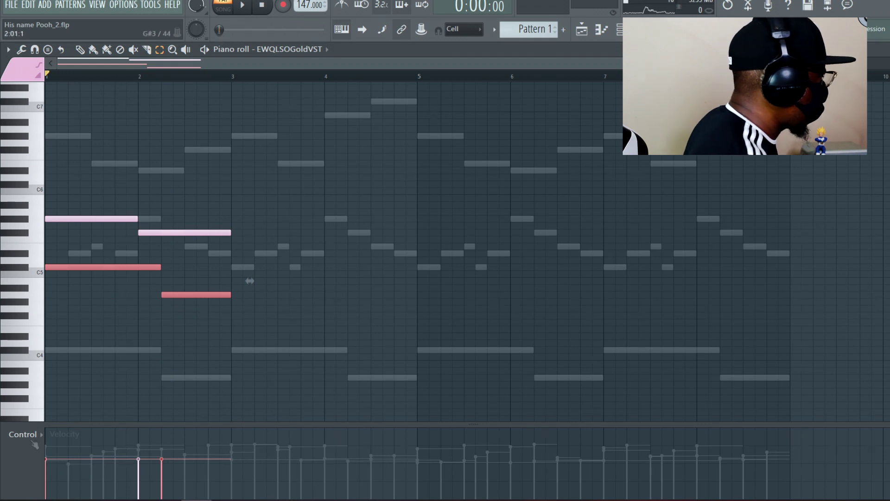
Step: Extend the upper G#5 note and shorten F#5 so that they change together with the bass notes, and play the strings
{"action": "left_click_drag", "start_coordinate": [169, 233], "coordinate": [197, 234]}
{"action": "key", "text": "space"}
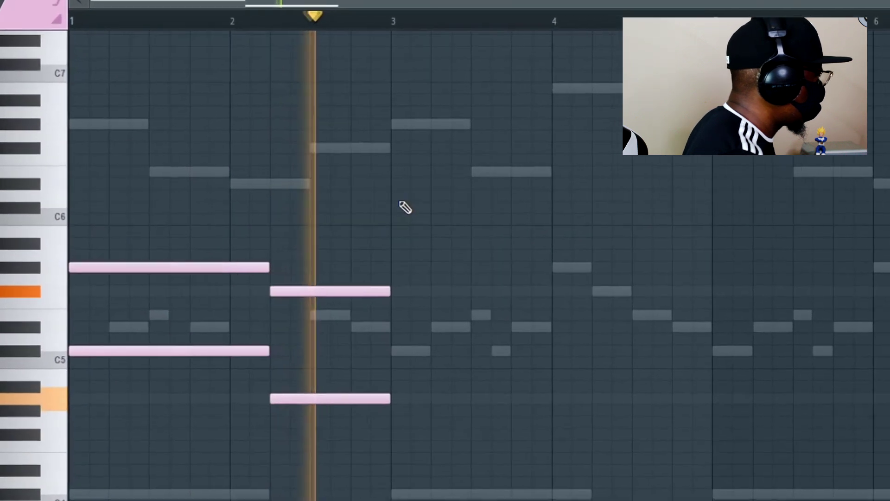
Step: Repeat the two-bar string part through bar 8 and play it with the piano
{"action": "key", "text": "space"}
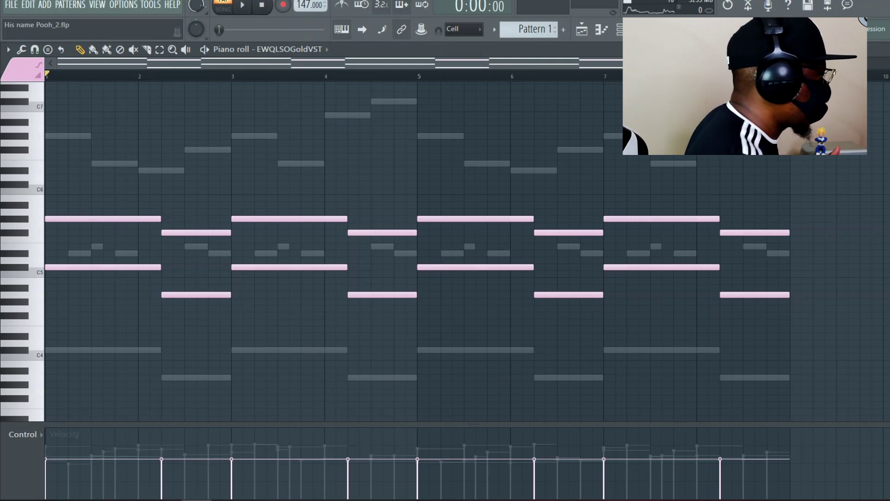
{"action": "key", "text": "space"}
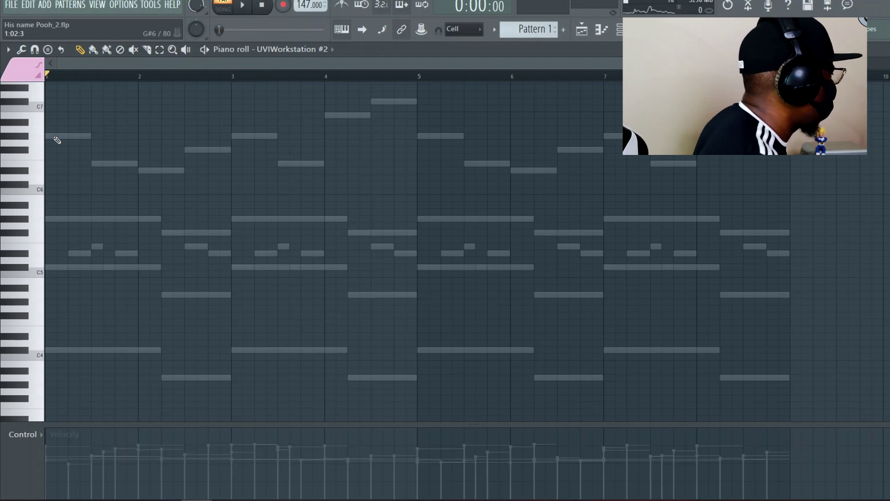
Step: For the UVIWorkstation #2 channel, draw a melody of one-beat G#6, E6, D#6, F#6, B6 and C#7 notes across bars 1 to 4
{"action": "left_click", "coordinate": [55, 138]}
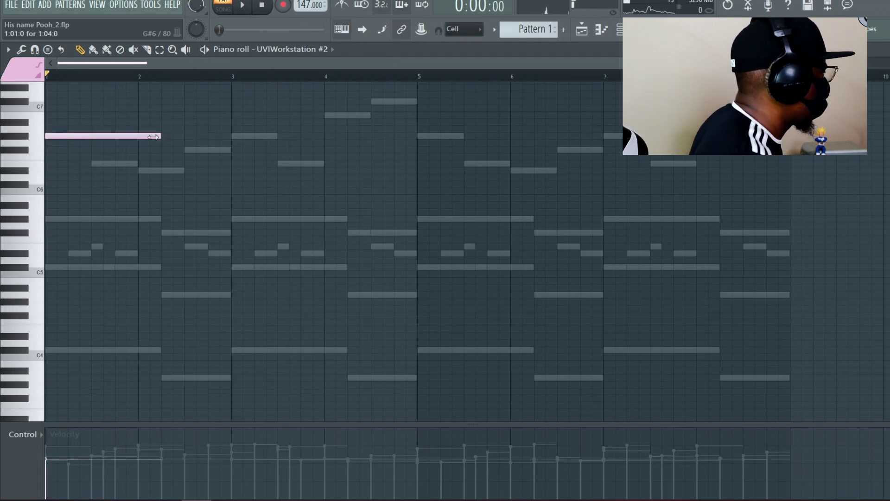
{"action": "left_click_drag", "start_coordinate": [153, 137], "coordinate": [65, 142]}
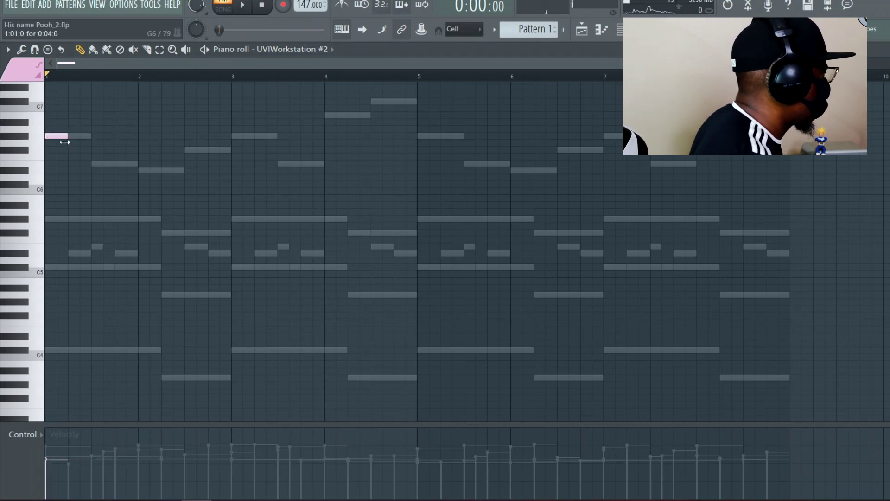
{"action": "left_click", "coordinate": [119, 164]}
{"action": "left_click", "coordinate": [142, 171]}
{"action": "left_click", "coordinate": [212, 150]}
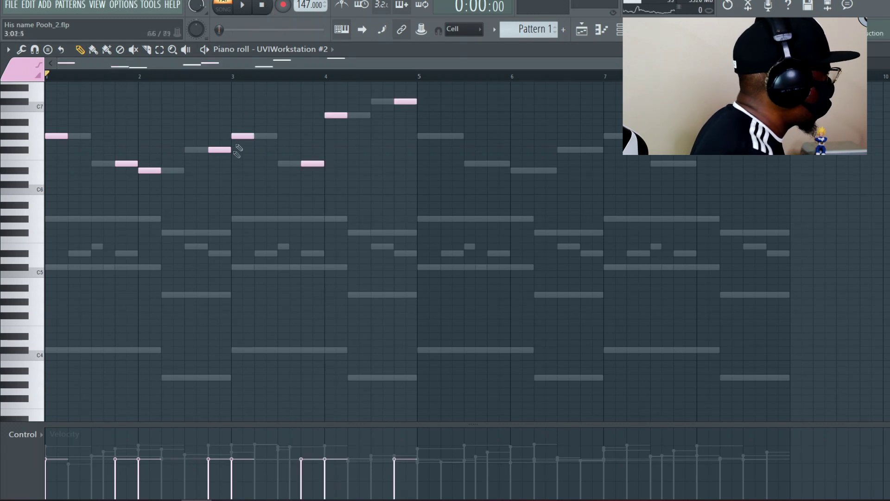
{"action": "key", "text": "space"}
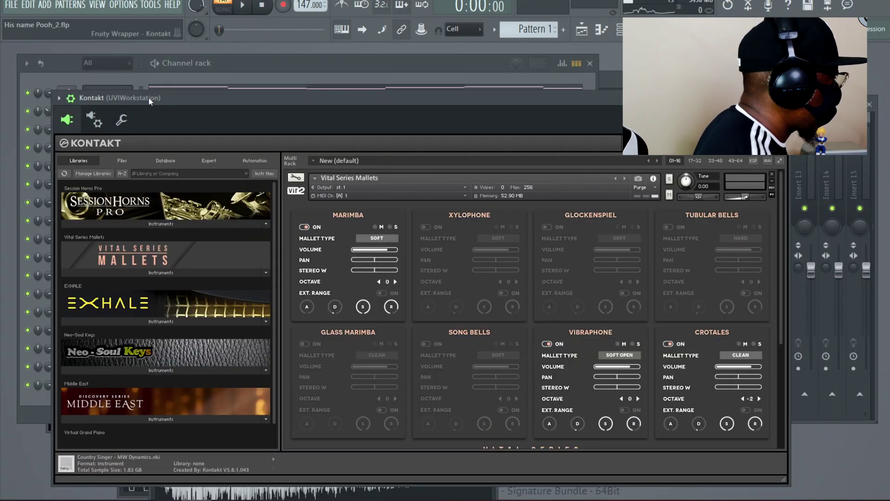
Step: Copy the UVIWorkstation #2 melody into the Kontakt channel's piano roll and play the pattern
{"action": "left_click", "coordinate": [131, 78]}
{"action": "left_click", "coordinate": [178, 148]}
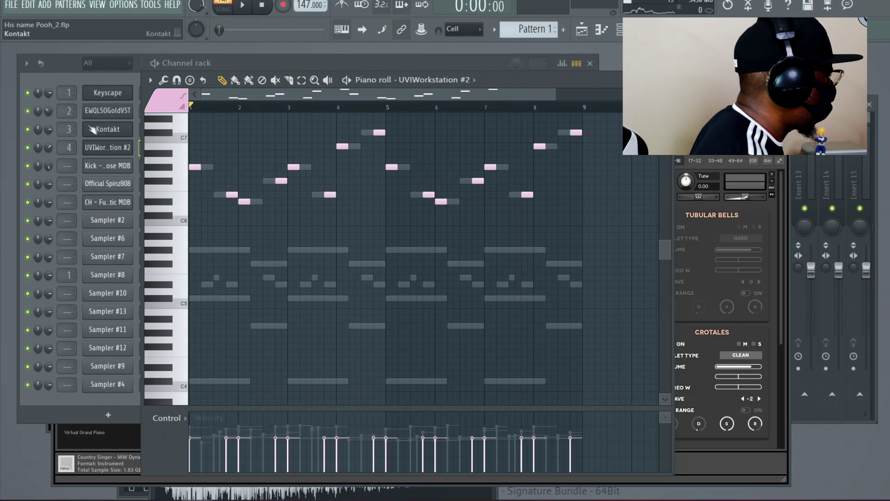
{"action": "left_click", "coordinate": [115, 134]}
{"action": "double_click", "coordinate": [494, 80]}
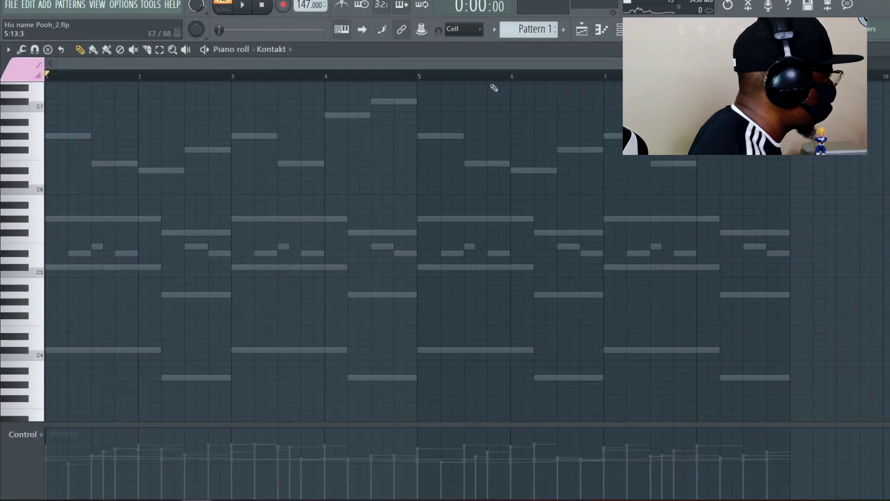
{"action": "key", "text": "space"}
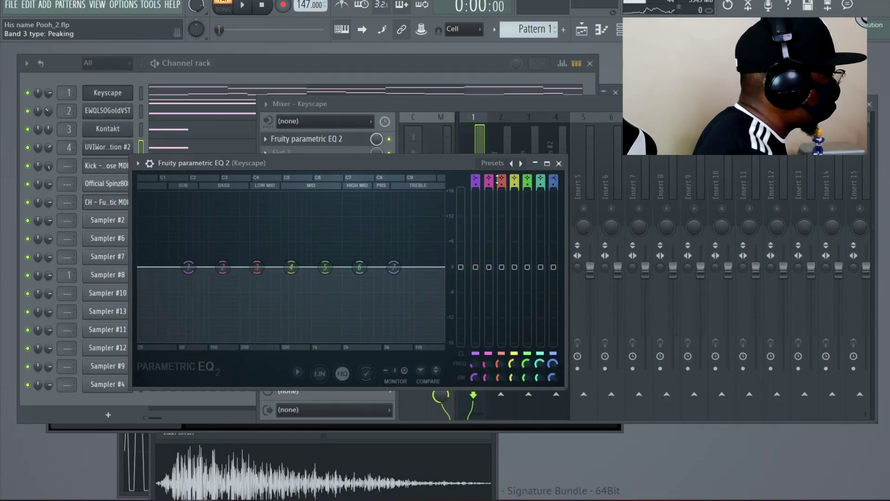
Step: On Keyscape's Fruity parametric EQ 2, use band 1 as a raised high pass, boost band 5 in the low mids and lower band 7
{"action": "left_click_drag", "start_coordinate": [476, 179], "coordinate": [476, 189]}
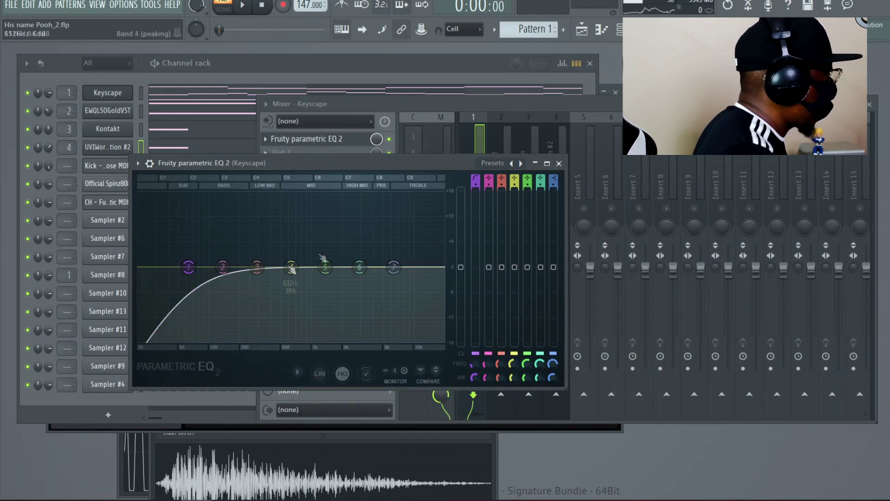
{"action": "left_click_drag", "start_coordinate": [189, 267], "coordinate": [219, 268]}
{"action": "key", "text": "space"}
{"action": "key", "text": "space"}
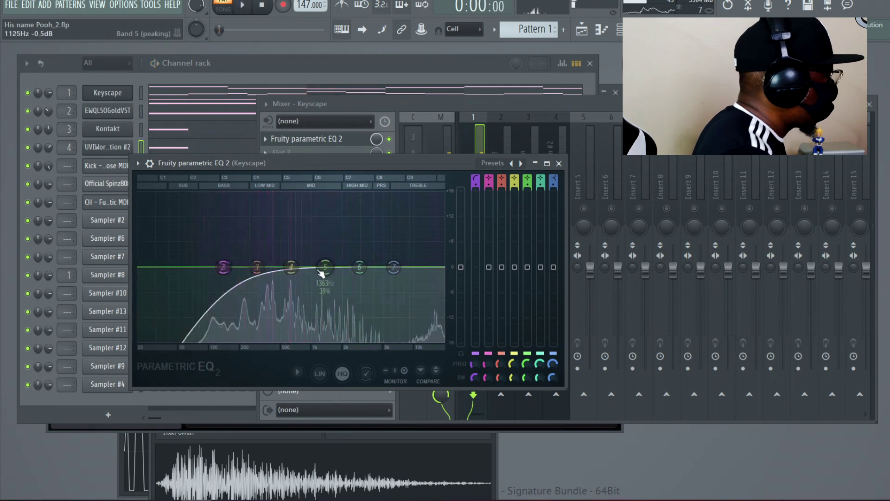
{"action": "left_click_drag", "start_coordinate": [325, 269], "coordinate": [325, 250]}
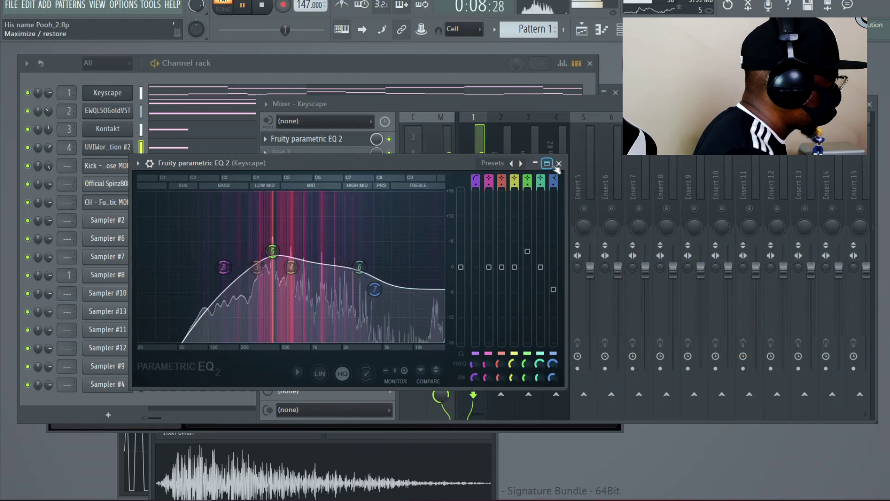
{"action": "left_click", "coordinate": [559, 163]}
Step: Add Fruity parametric EQ 2 to the EWQLSOGoldVST mixer track, boosting band 6 strongly and band 5 slightly
{"action": "left_click", "coordinate": [501, 160]}
{"action": "key", "text": "space"}
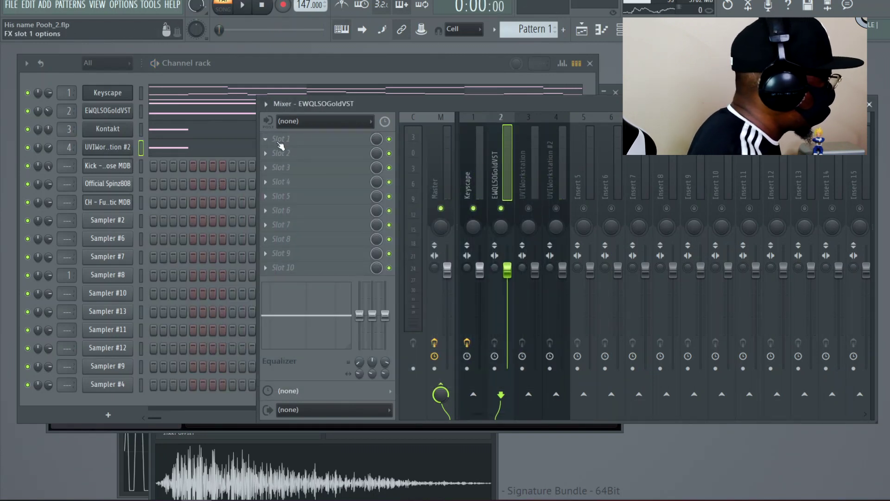
{"action": "left_click", "coordinate": [281, 144]}
{"action": "left_click", "coordinate": [576, 88]}
{"action": "key", "text": "space"}
{"action": "left_click_drag", "start_coordinate": [337, 286], "coordinate": [357, 253]}
{"action": "left_click_drag", "start_coordinate": [294, 293], "coordinate": [299, 285]}
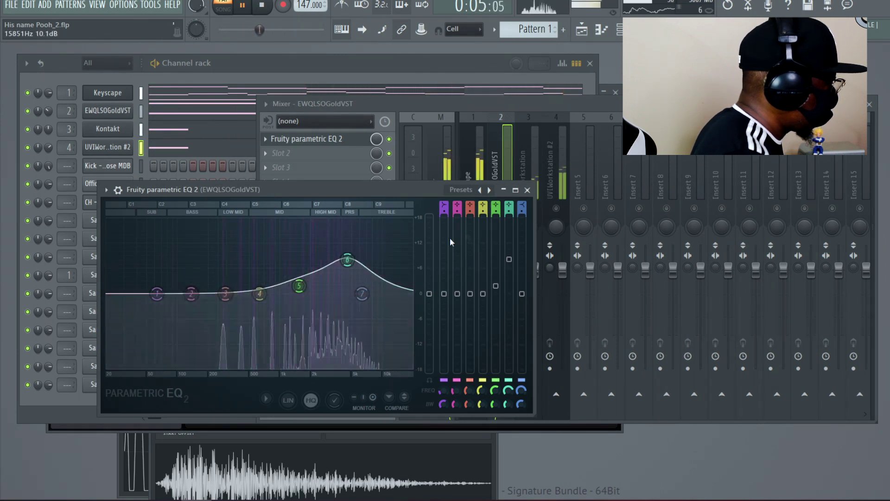
Step: Turn band 1 of the strings' EQ into a steep high pass at about 223 Hz and close the EQ
{"action": "mouse_move", "coordinate": [443, 205]}
{"action": "left_mouse_down"}
{"action": "mouse_move", "coordinate": [443, 214]}
{"action": "mouse_move", "coordinate": [443, 197]}
{"action": "left_mouse_up"}
{"action": "left_click_drag", "start_coordinate": [157, 293], "coordinate": [216, 297]}
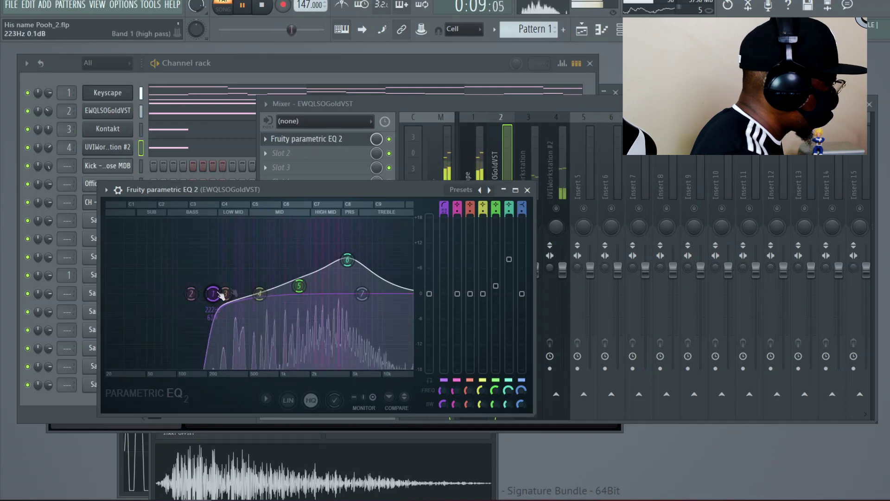
{"action": "left_click", "coordinate": [527, 189]}
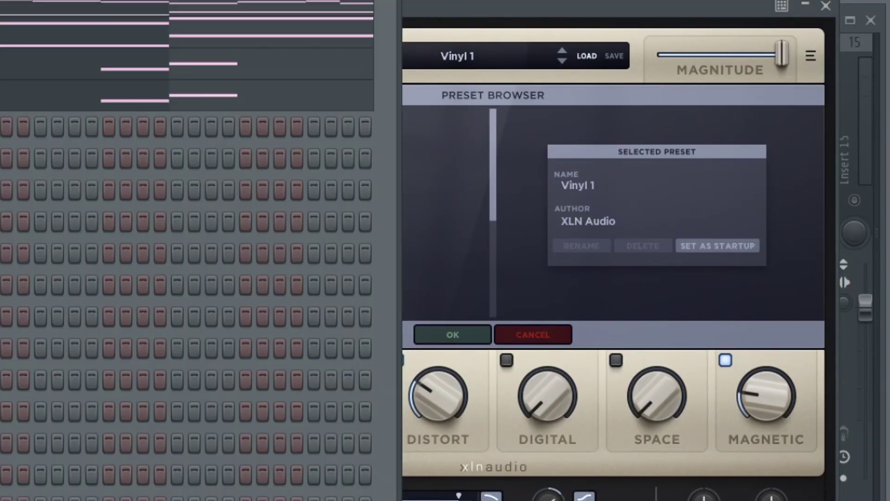
Step: For the Official Spinz808 channel, draw C#4 and A3 notes at the first two bass note starts and transpose both up an octave
{"action": "left_click", "coordinate": [341, 163]}
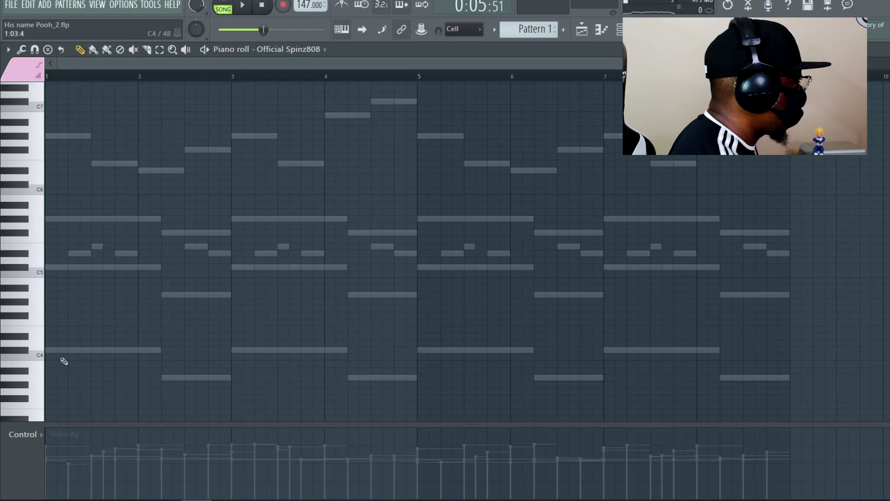
{"action": "left_click", "coordinate": [53, 350]}
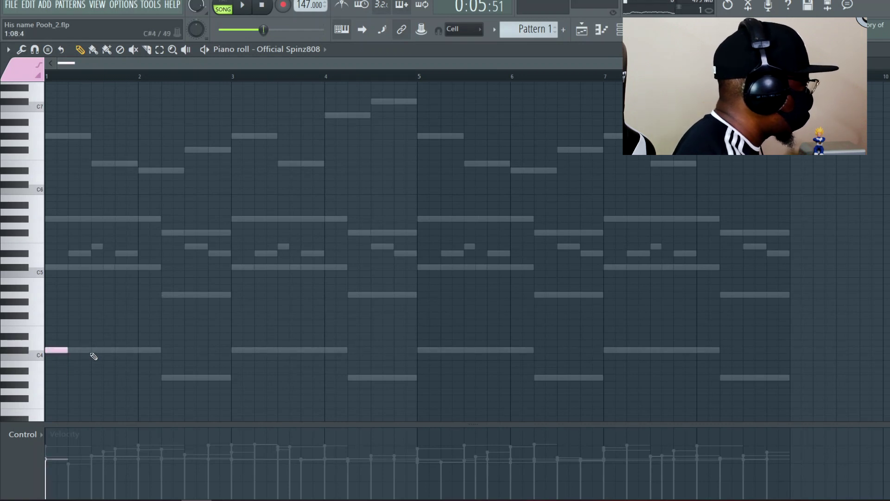
{"action": "left_click", "coordinate": [173, 378]}
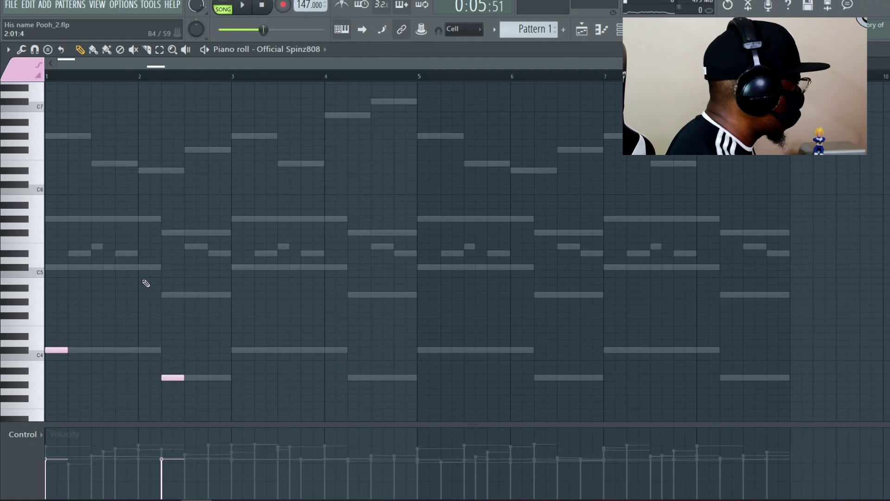
{"action": "key", "text": "ctrl+Up"}
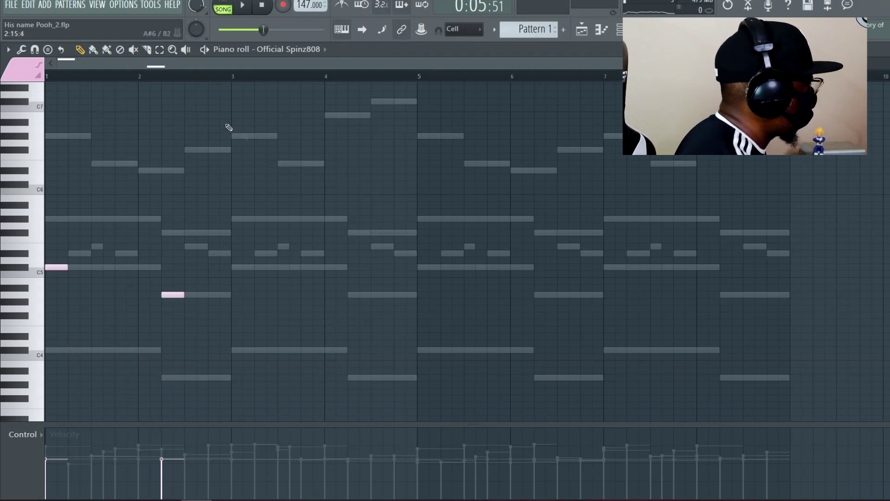
Step: Set both 808 notes' velocity to 100% and extend them to the lengths of the string bass notes
{"action": "left_click_drag", "start_coordinate": [165, 457], "coordinate": [3, 341]}
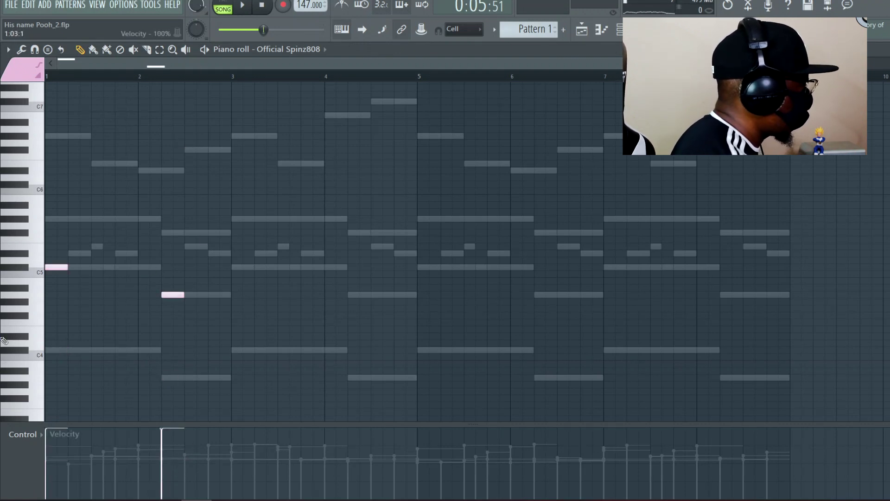
{"action": "left_click_drag", "start_coordinate": [67, 267], "coordinate": [125, 272]}
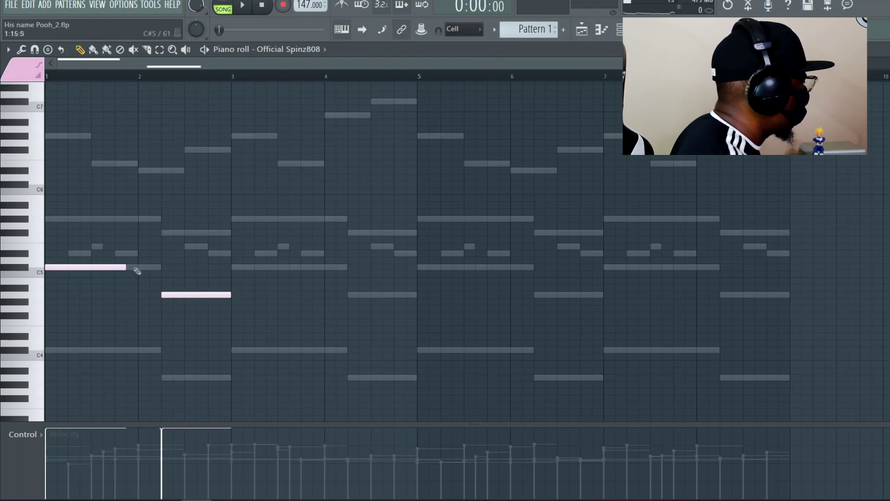
{"action": "left_click", "coordinate": [137, 269]}
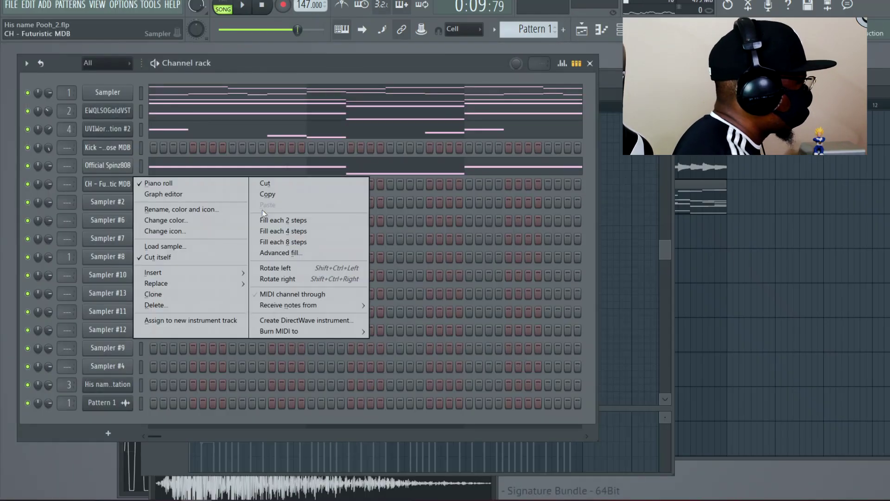
Step: Fill the CH - Futuristic MDB channel every 2 steps and add hi-hat rolls and raised notes in its piano roll
{"action": "left_click", "coordinate": [271, 219]}
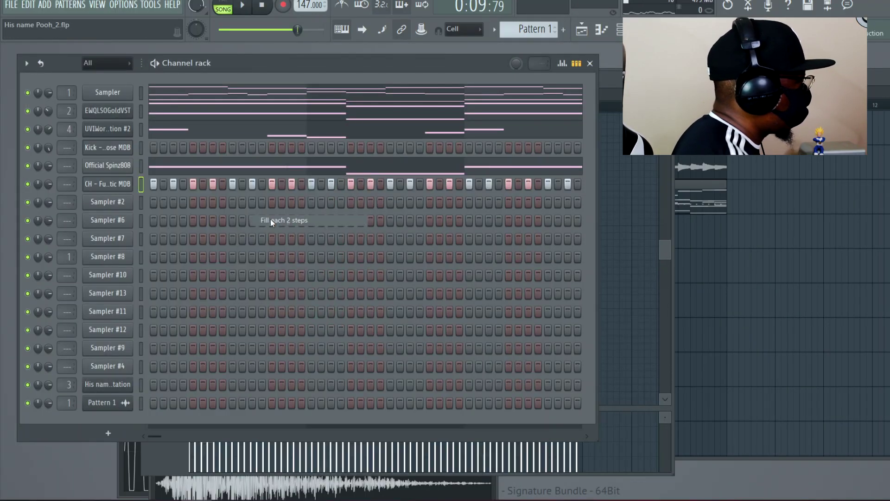
{"action": "key", "text": "F7"}
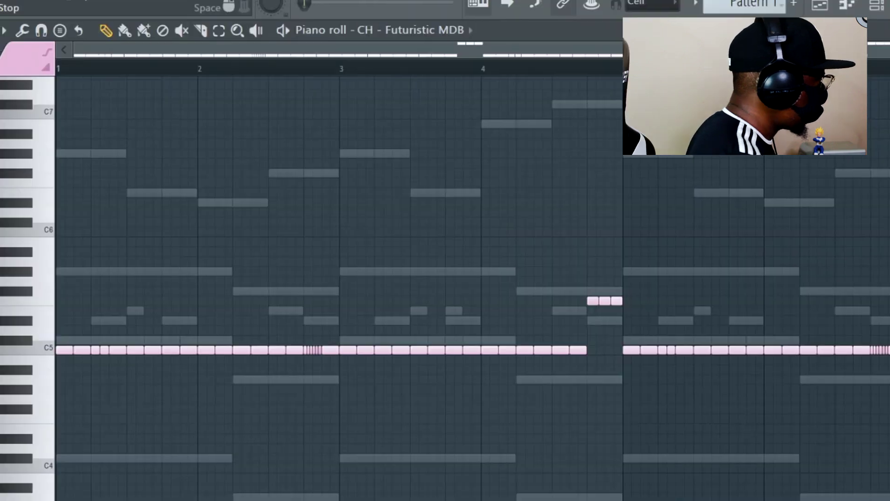
{"action": "key", "text": "space"}
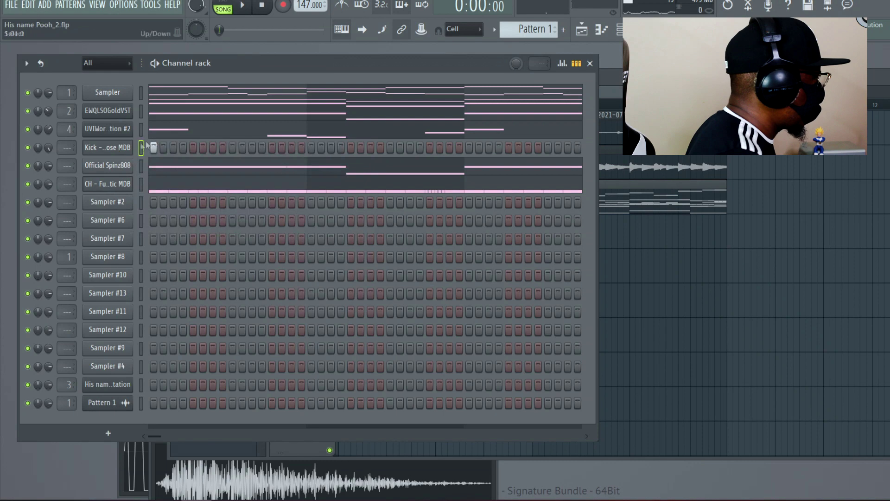
Step: Place C5 kick hits across the eight bars for Kick - AllPurpose MDB and chop the note before bar 7 with the Sixth-beat pattern
{"action": "right_click", "coordinate": [131, 144]}
{"action": "left_click", "coordinate": [141, 149]}
{"action": "scroll", "coordinate": [194, 223], "scroll_direction": "down", "scroll_amount": 3}
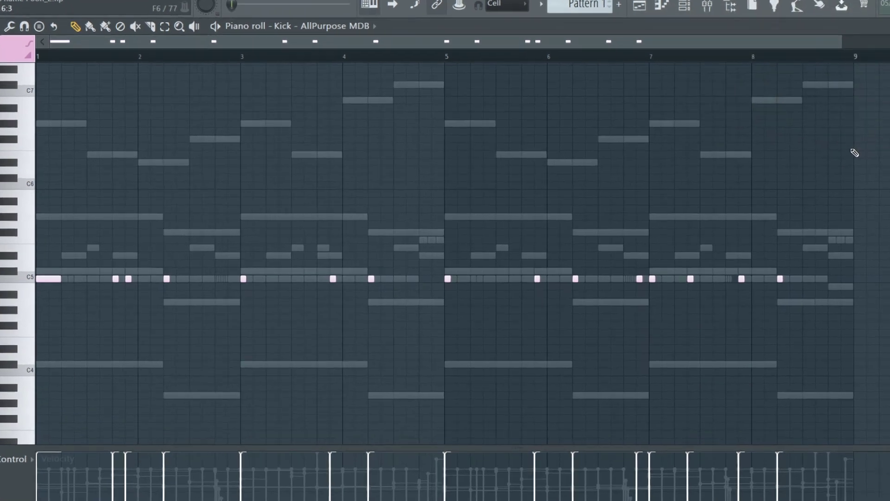
{"action": "key", "text": "space"}
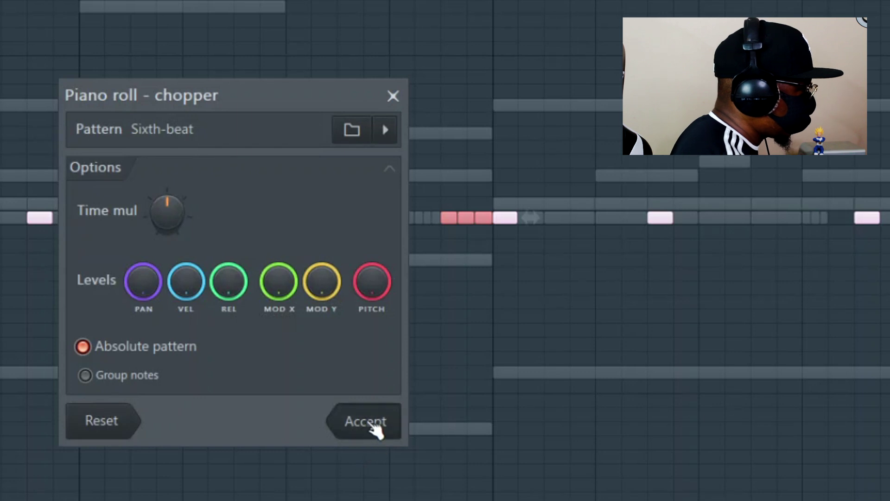
{"action": "left_click", "coordinate": [366, 422]}
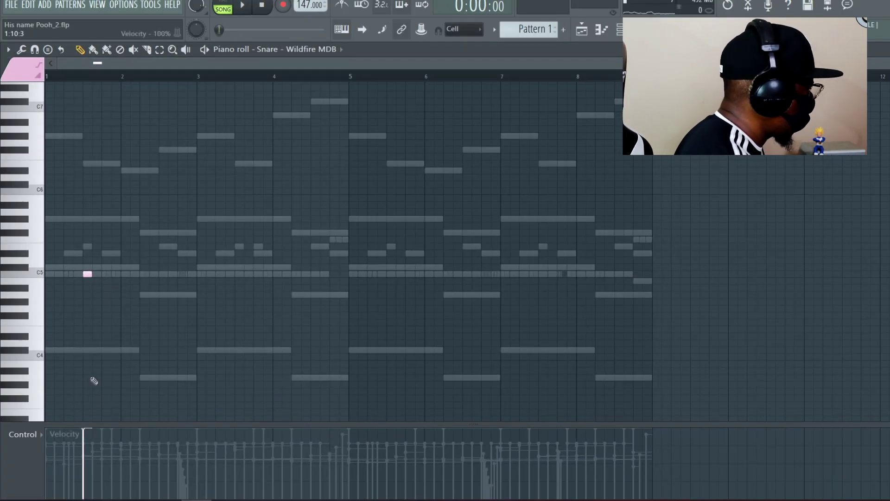
Step: For Snare - Wildfire MDB, place C5 snare hits on beat 3 of bars 2 through 6 while the song plays
{"action": "key", "text": "space"}
{"action": "left_click", "coordinate": [163, 273]}
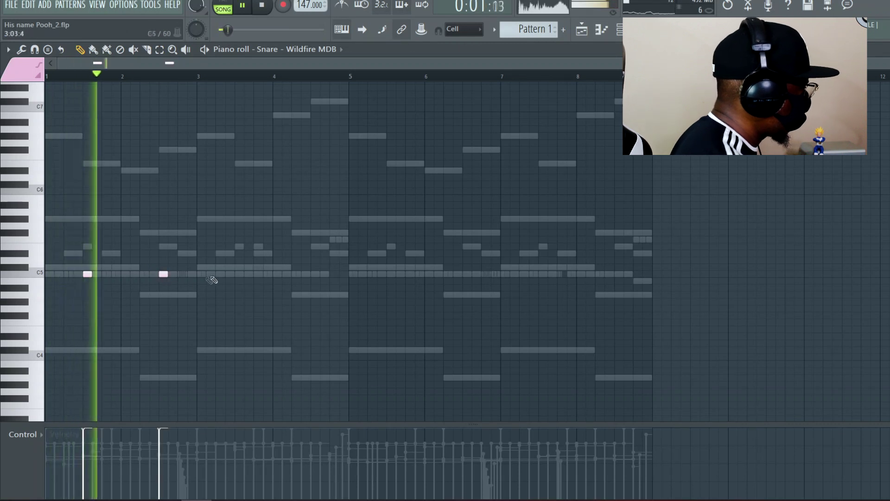
{"action": "left_click", "coordinate": [239, 273]}
{"action": "left_click", "coordinate": [315, 273]}
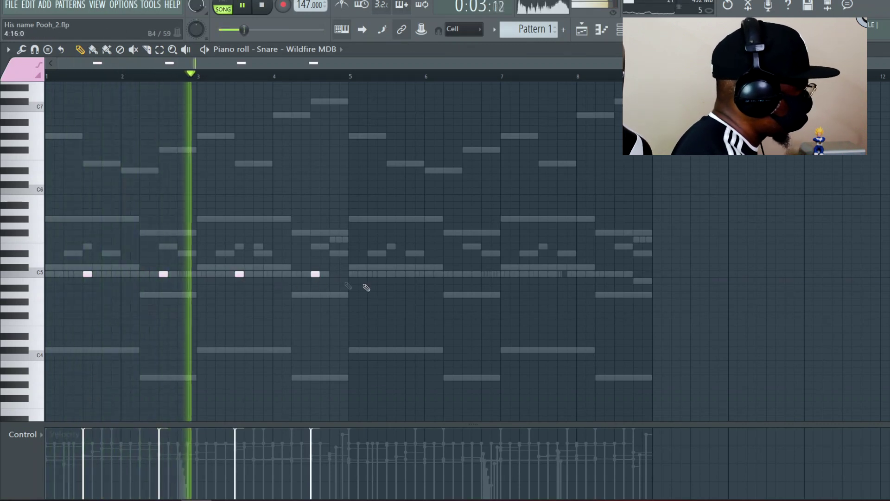
{"action": "left_click", "coordinate": [391, 273]}
{"action": "left_click", "coordinate": [468, 273]}
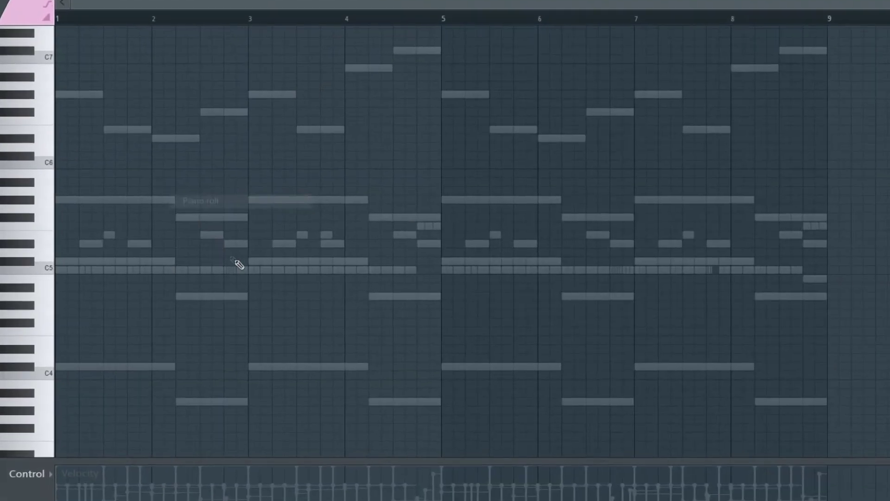
Step: Place a C5 hit in bar 1 for OH - GlizzyGate MDB and set its Fruity delay 2 time to 8 steps with lower input volume
{"action": "left_click", "coordinate": [75, 265]}
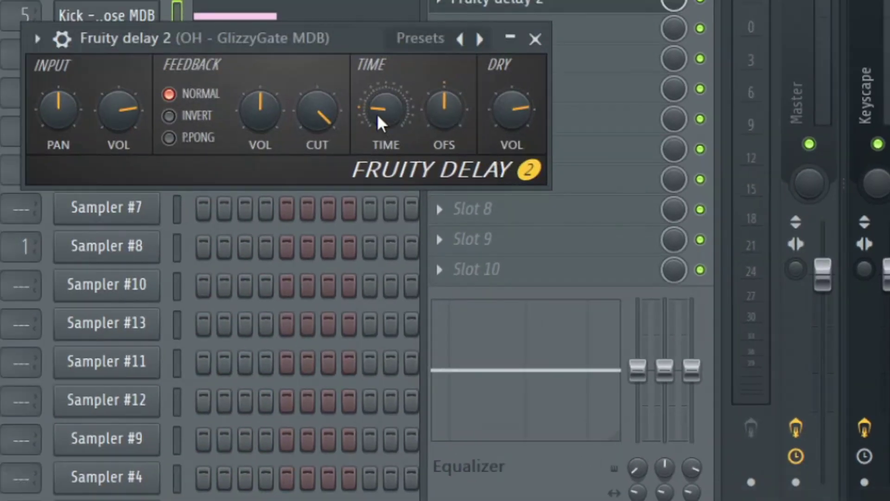
{"action": "right_click", "coordinate": [379, 123]}
{"action": "mouse_move", "coordinate": [413, 153]}
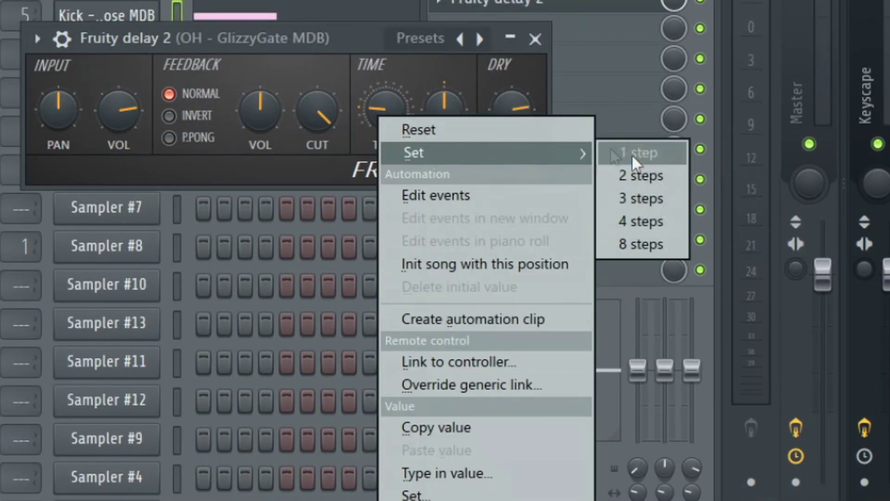
{"action": "left_click", "coordinate": [636, 241]}
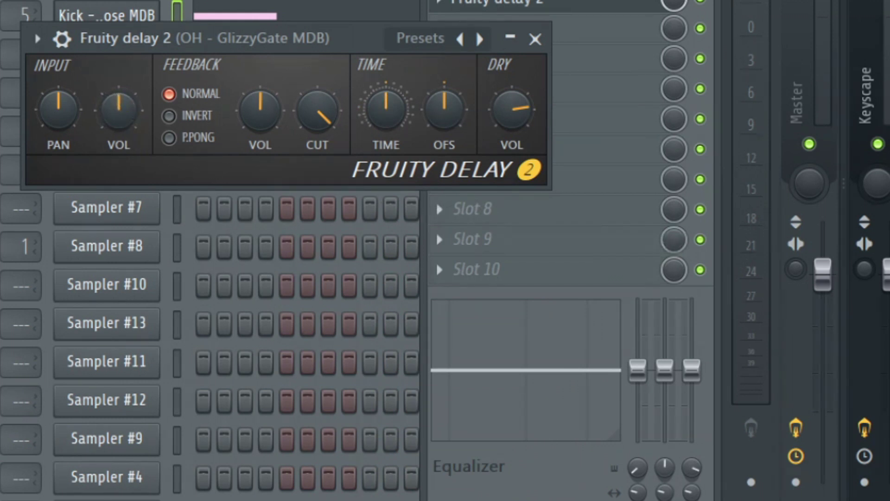
{"action": "key", "text": "space"}
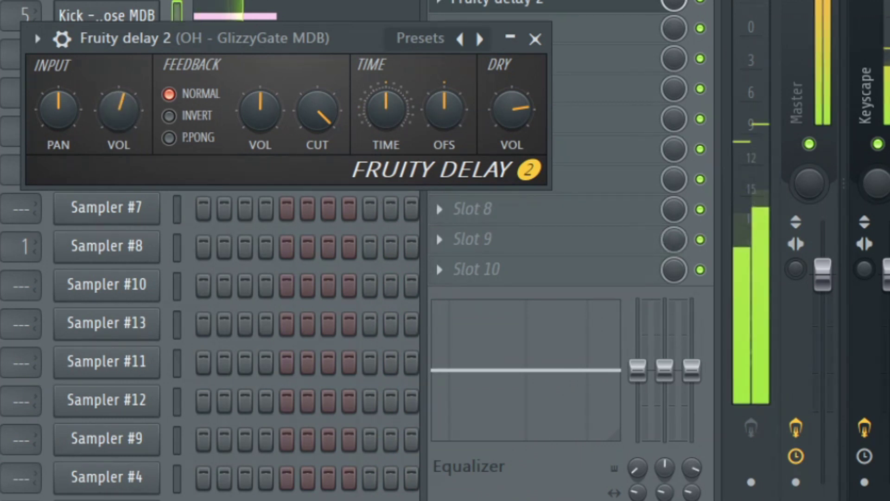